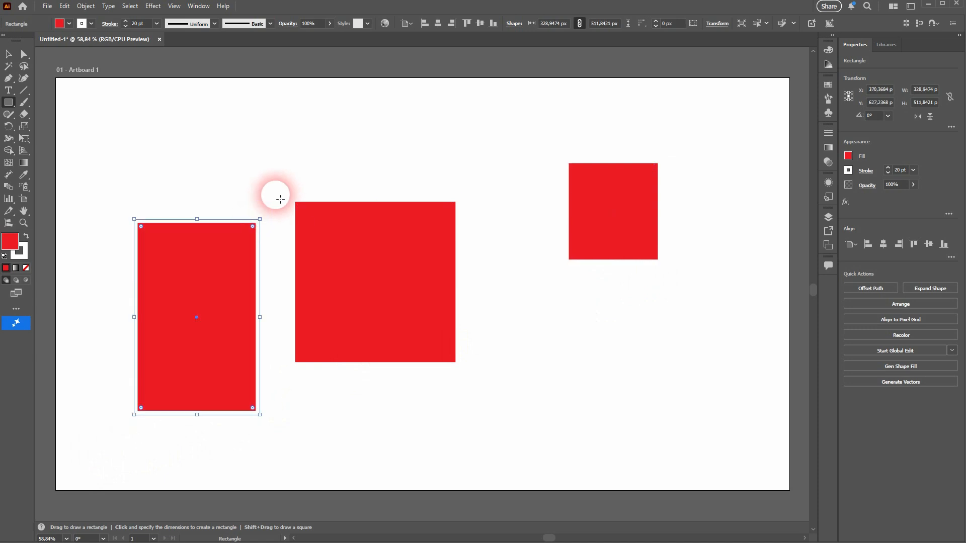
Step: Give the tall red rectangle a blue stroke and set the stroke weight to 10 pt
left_click(92, 24)
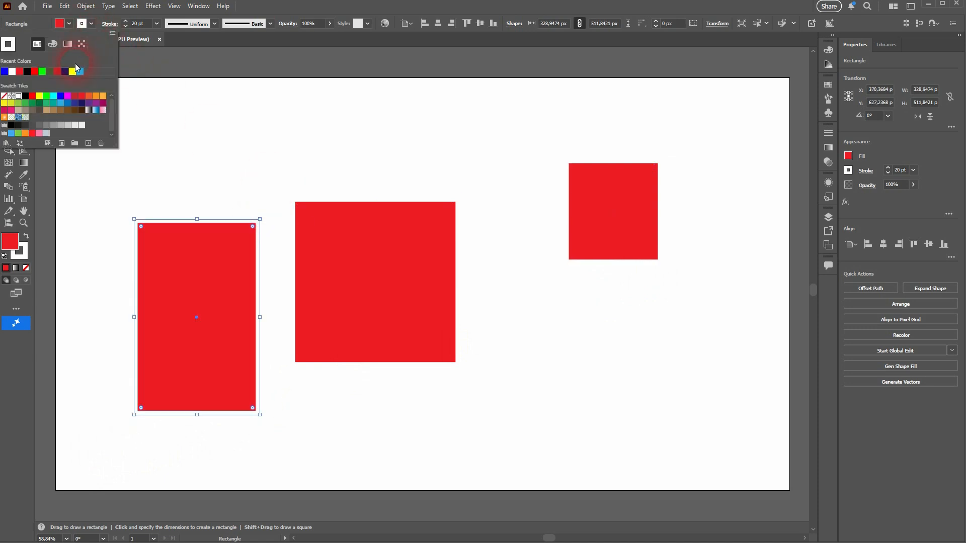
left_click(4, 72)
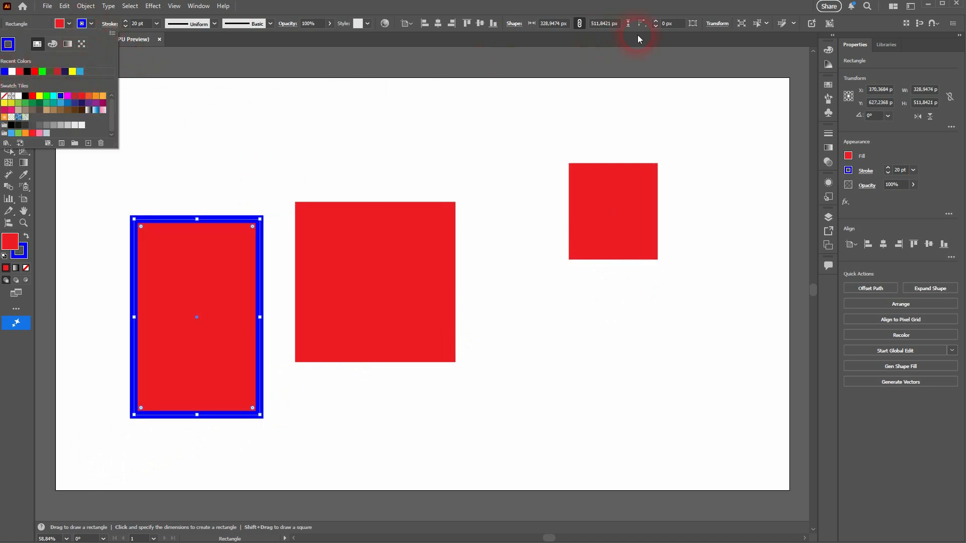
left_click(650, 5)
left_click(128, 25)
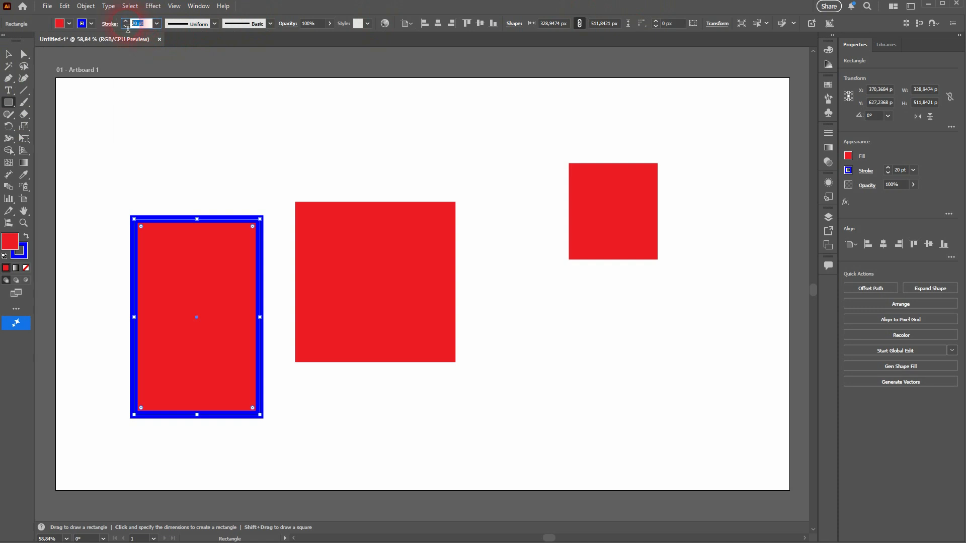
type("10")
key("Return")
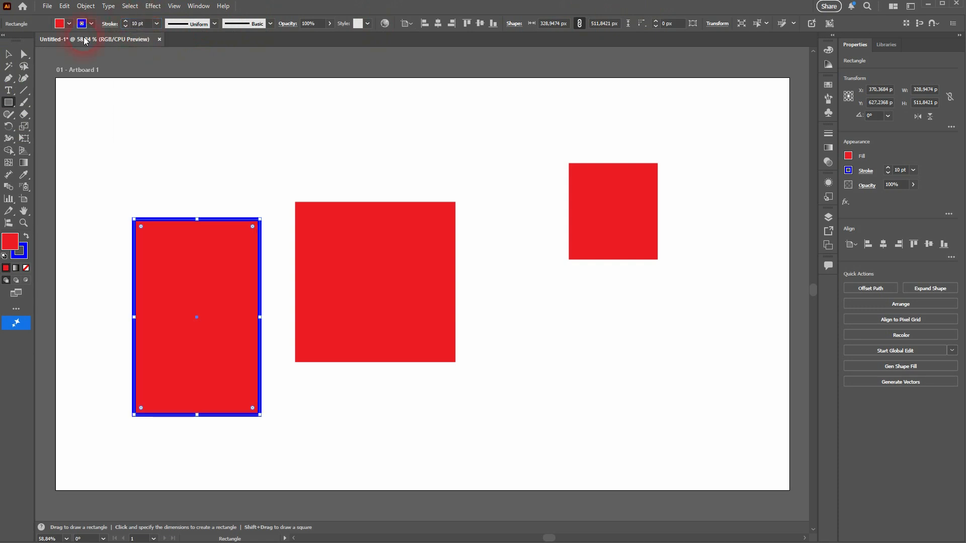
Step: Select all three red rectangles on the artboard and delete them
left_click(9, 54)
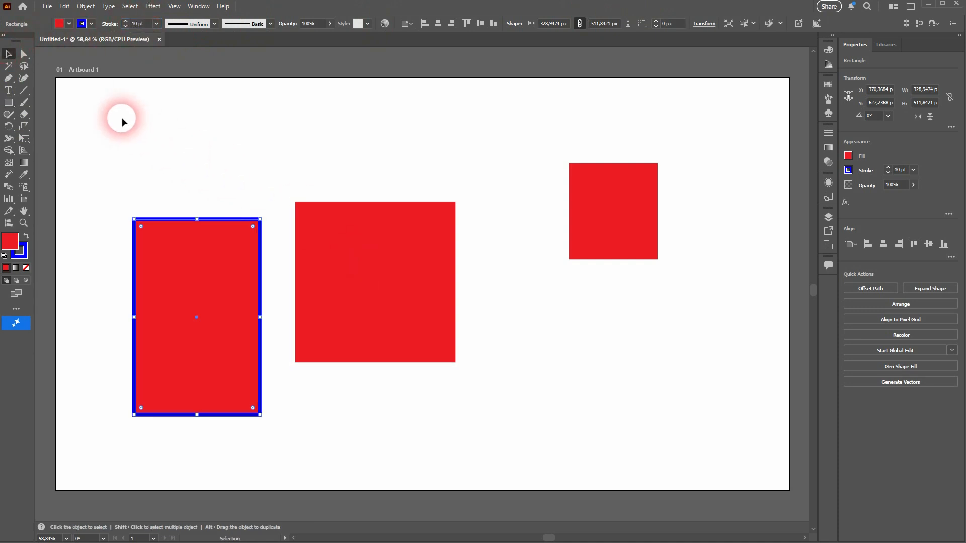
left_click_drag(109, 108, 685, 421)
key("Delete")
left_click(464, 325)
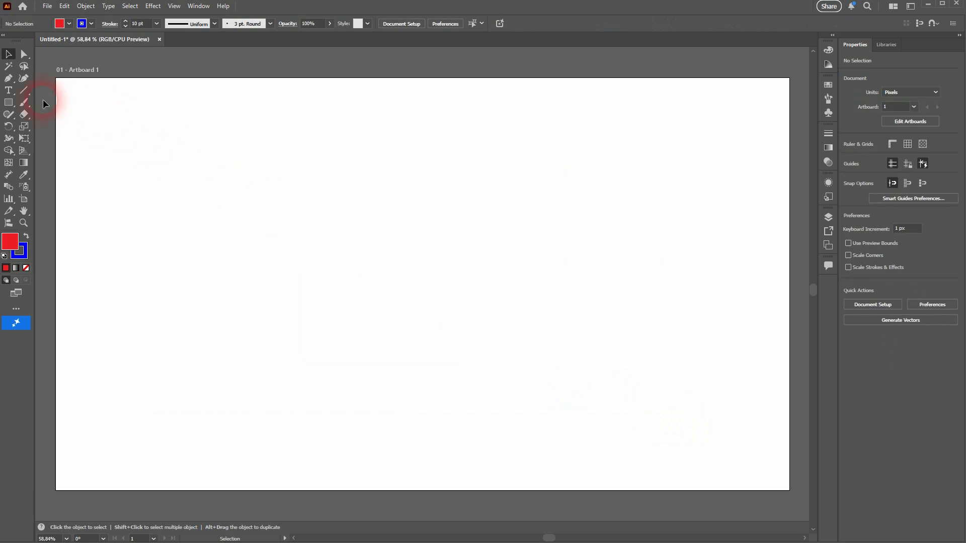
left_click(8, 103)
left_click_drag(303, 164, 471, 311)
left_click_drag(654, 226, 548, 350)
key("Delete")
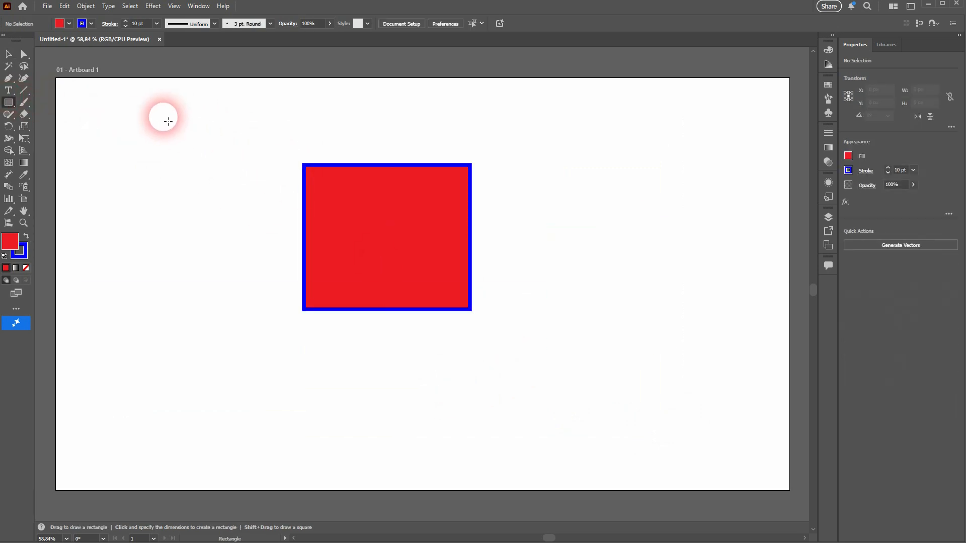
left_click(9, 54)
left_click(386, 232)
key("Delete")
Step: Create a rectangle near the artboard's centre with exact dimensions of 250 px width and 500 px height
left_click(8, 102)
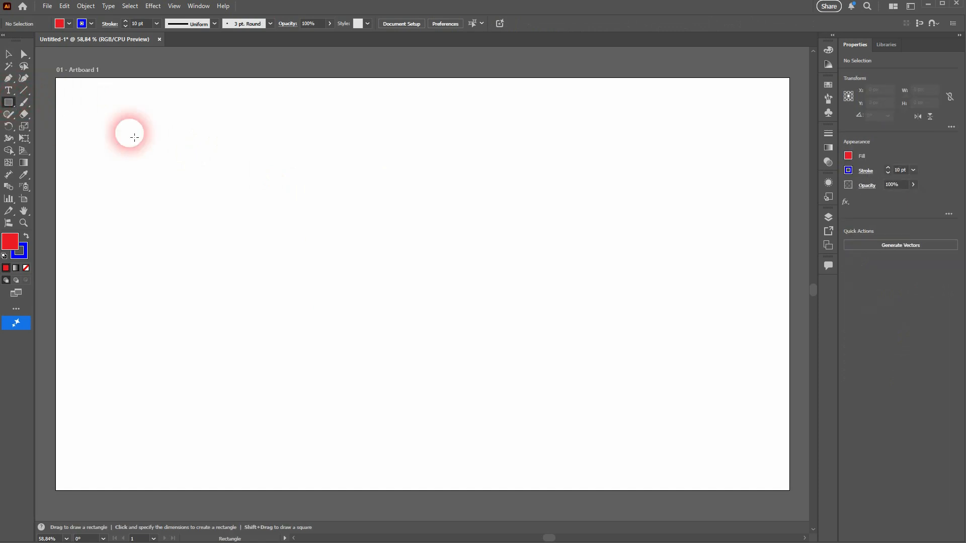
left_click(397, 198)
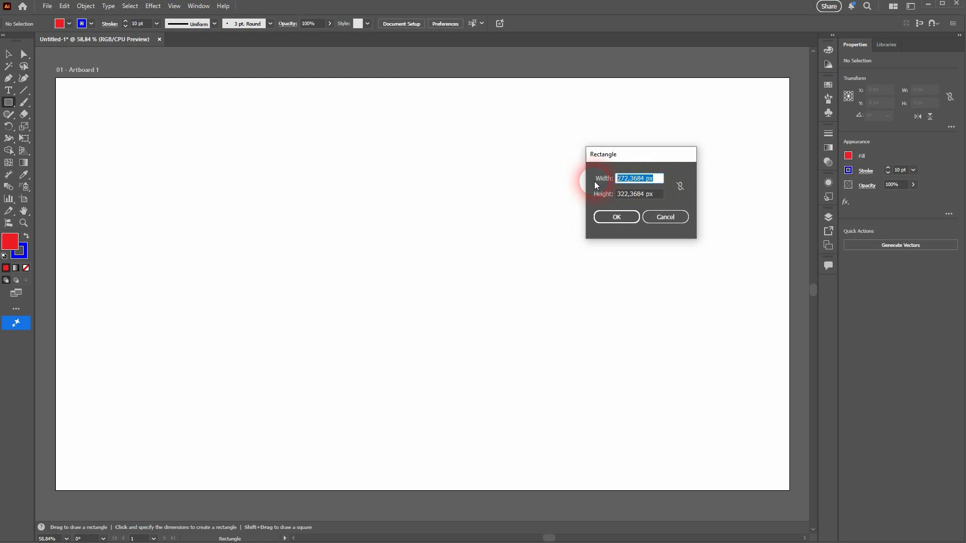
type("250")
left_click(661, 200)
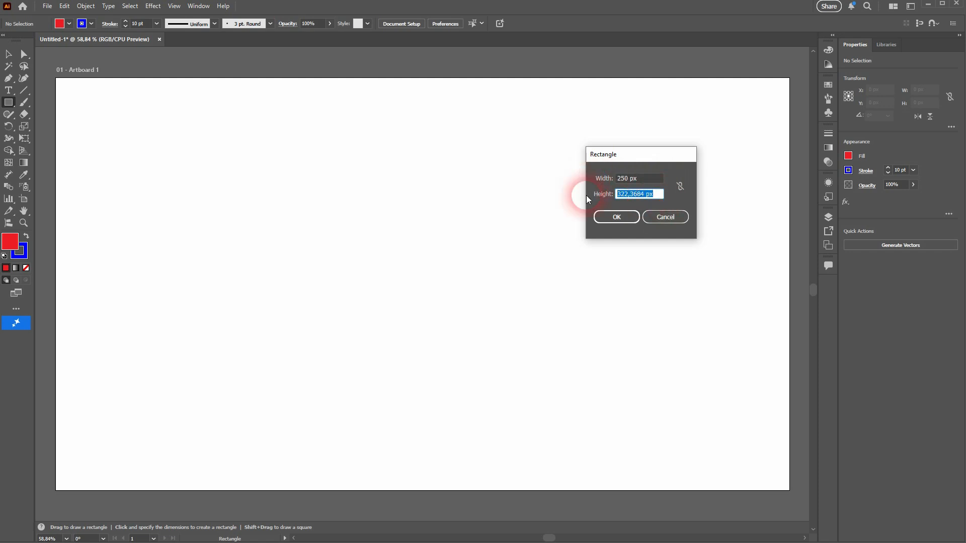
type("500")
left_click(627, 218)
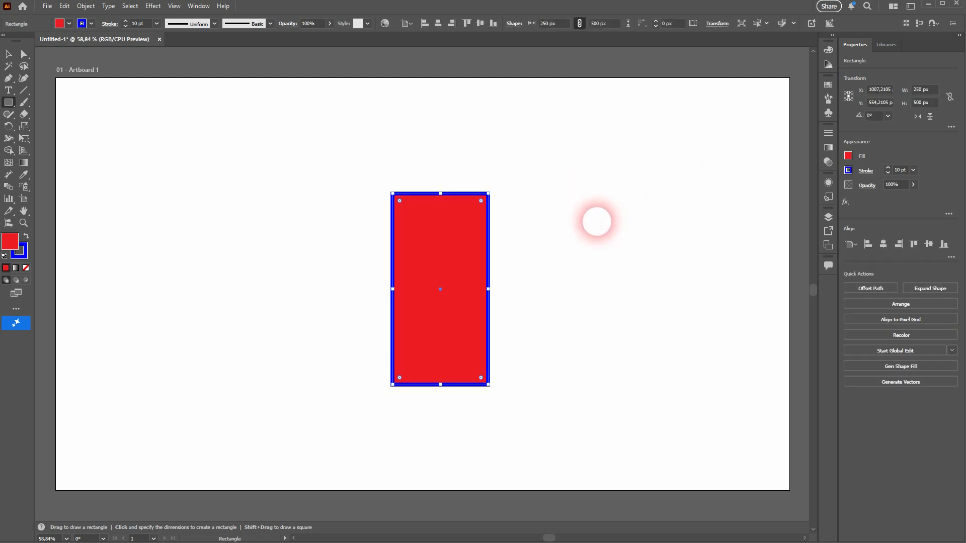
Step: Create a second rectangle in the artboard's upper left with exact dimensions of 500 px width and 250 px height
left_click(152, 174)
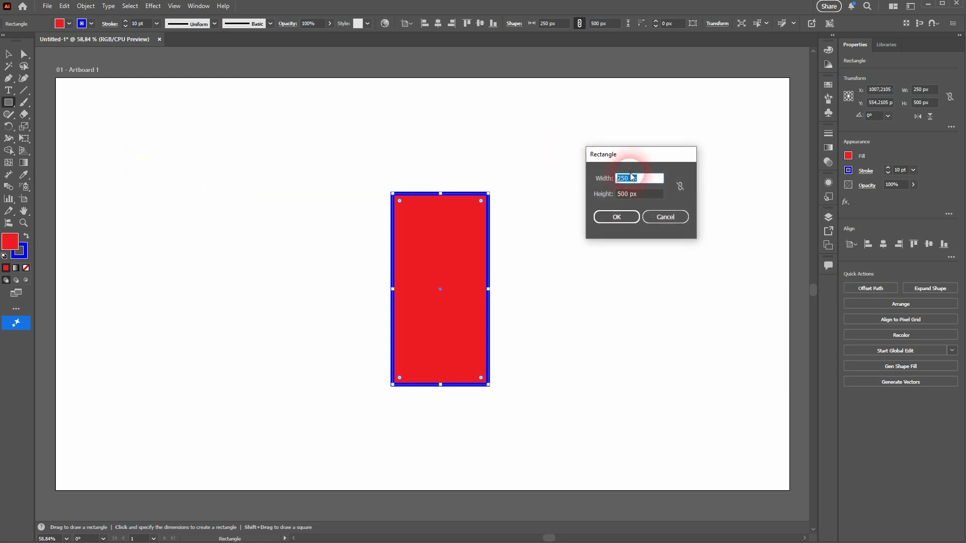
type("500")
key("Tab")
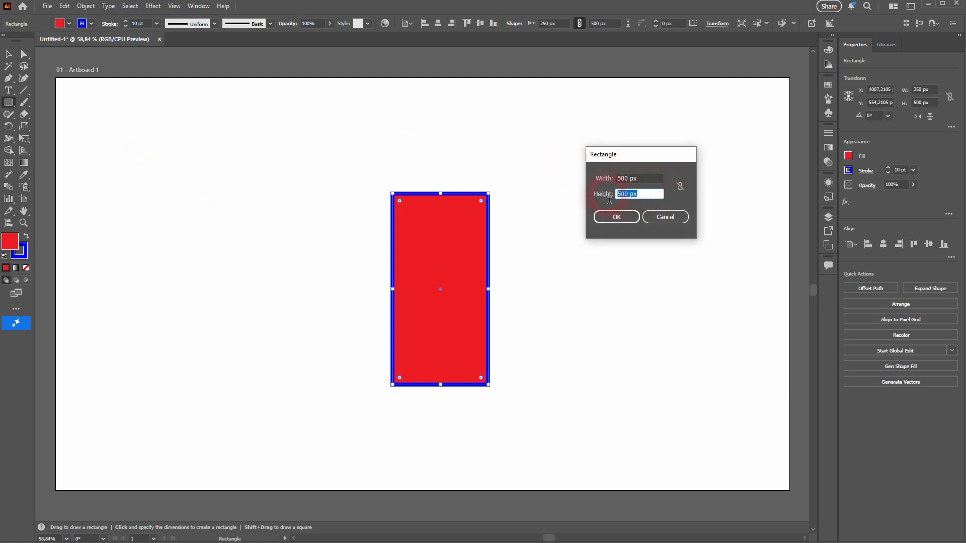
type("250")
left_click(616, 217)
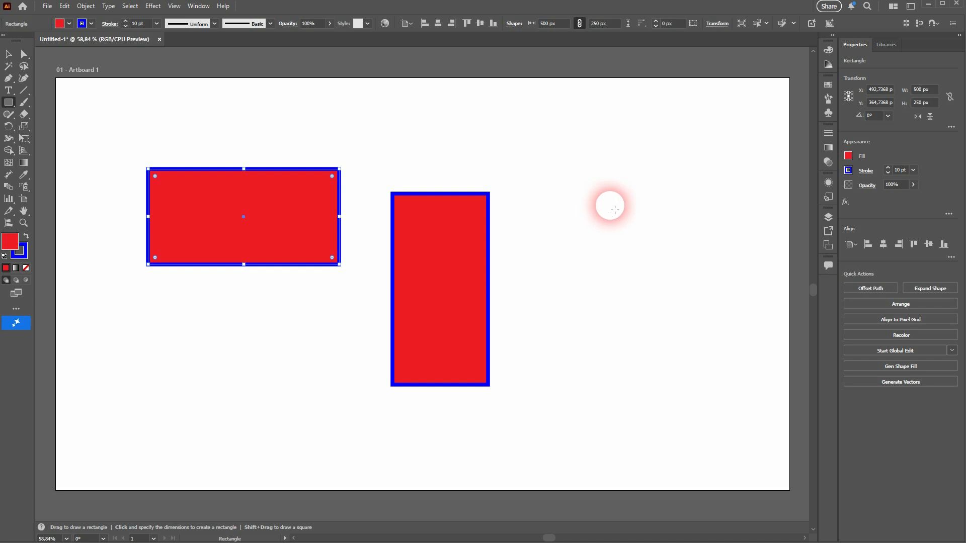
left_click(563, 27)
left_click(613, 25)
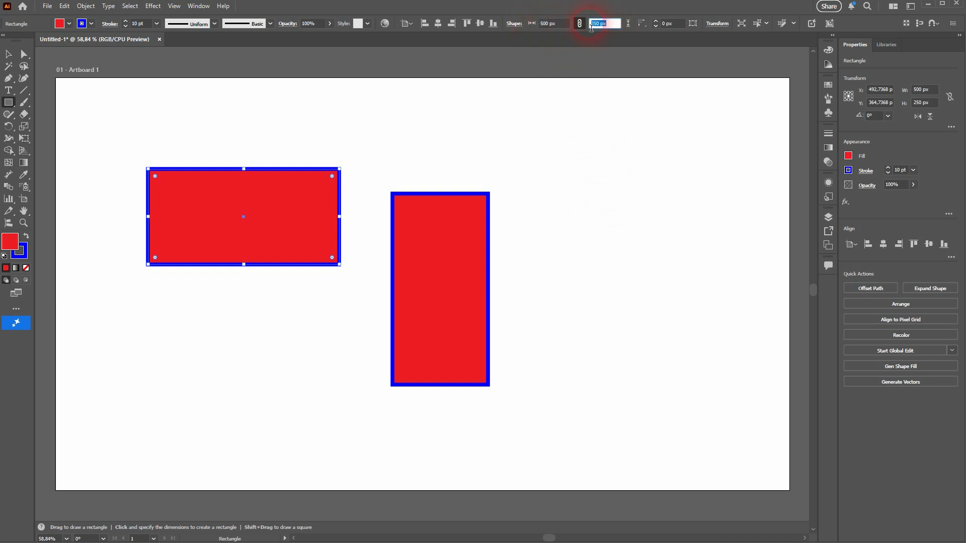
Step: Draw a third rectangle about 368 by 357 px in the artboard's upper right, and set its width to 500 px
left_click_drag(559, 134, 701, 271)
left_click(556, 25)
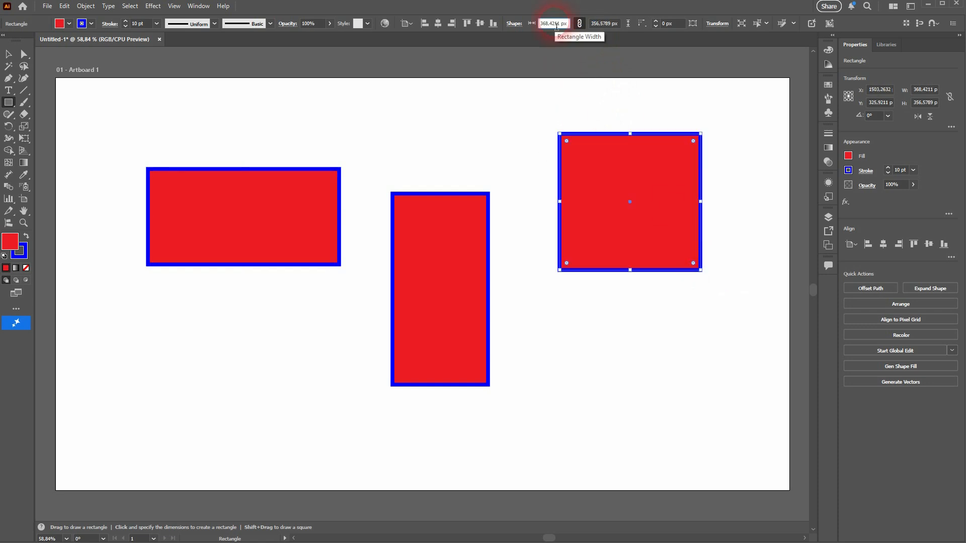
type("500")
key("Return")
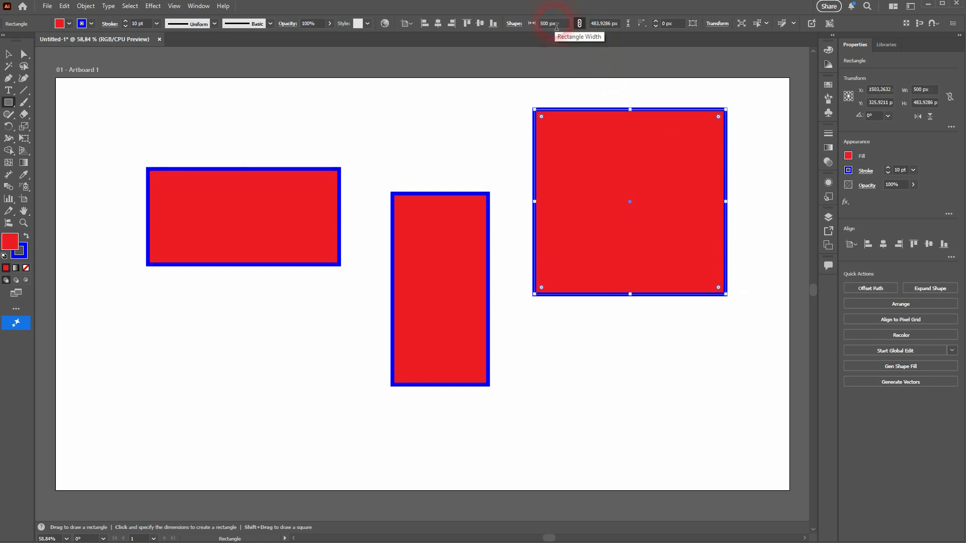
Step: Set the height of the upper-right rectangle to 250 px with its proportions still constrained
left_click(603, 24)
type("250")
key("Return")
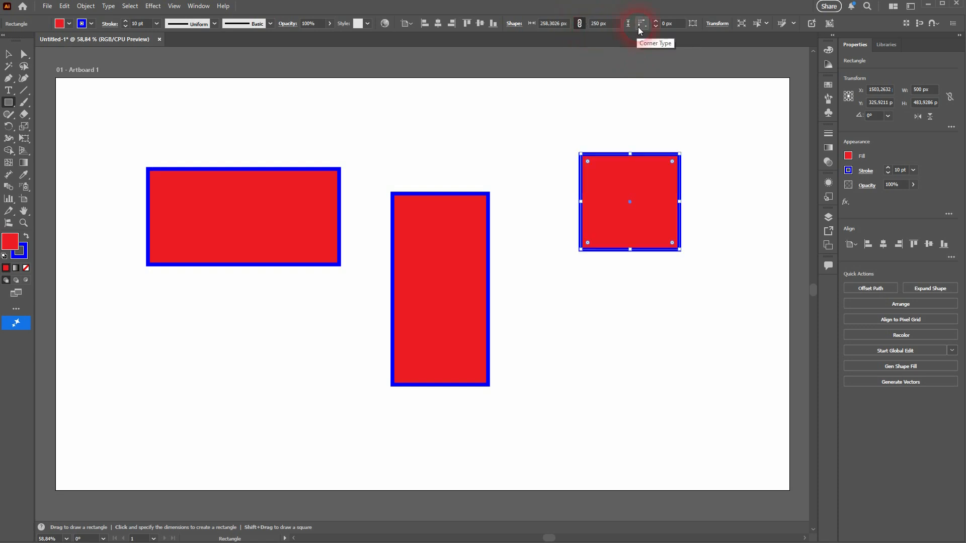
Step: Unlink the upper-right rectangle's width and height proportions and set its width to 500 px
left_click(557, 23)
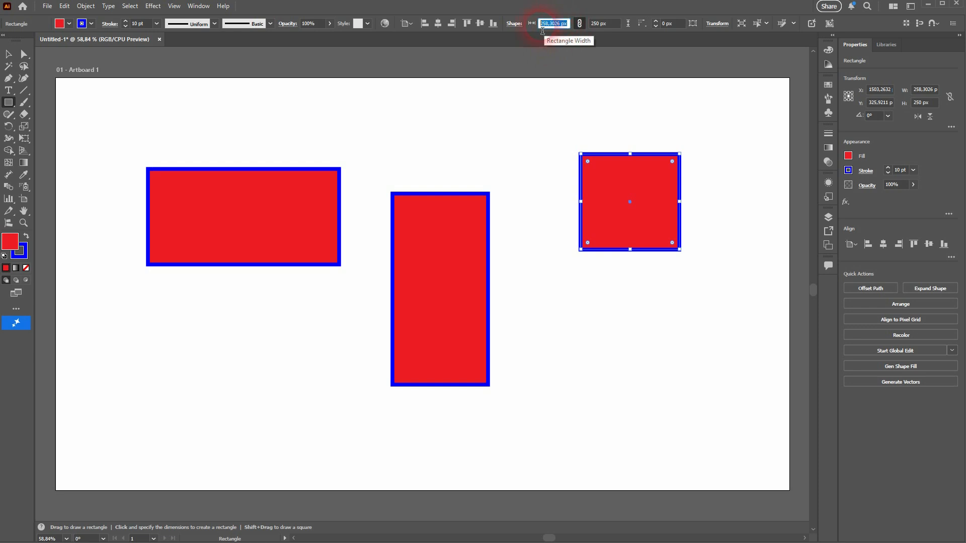
left_click(579, 24)
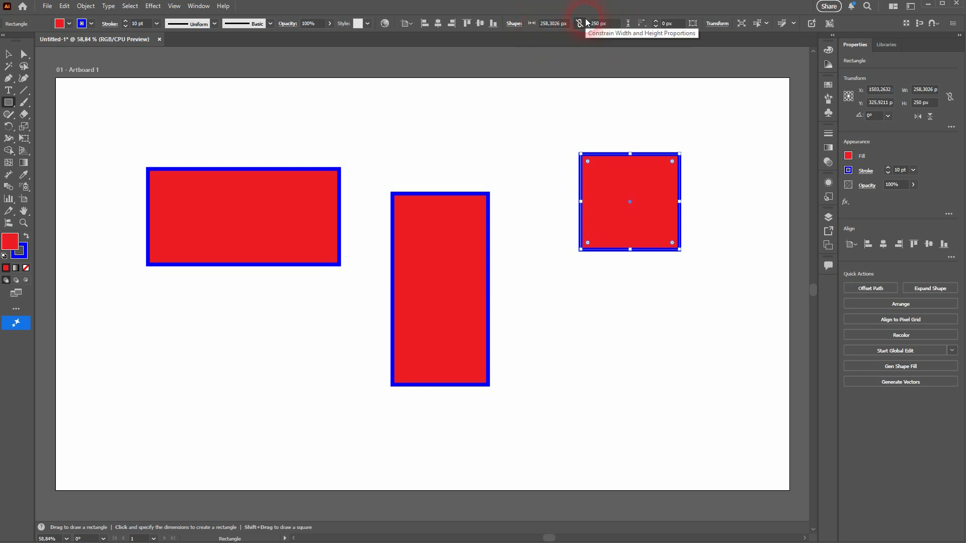
left_click(568, 25)
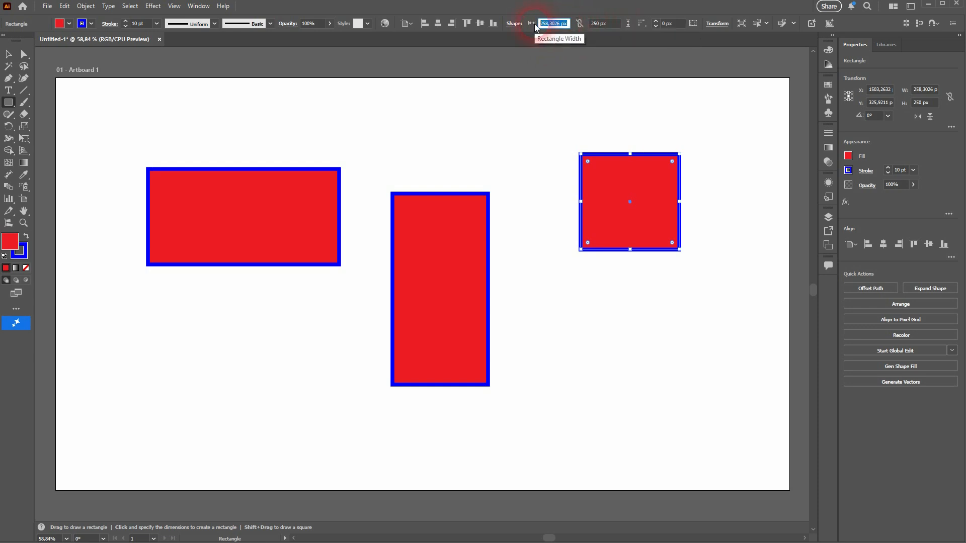
type("500")
key("Return")
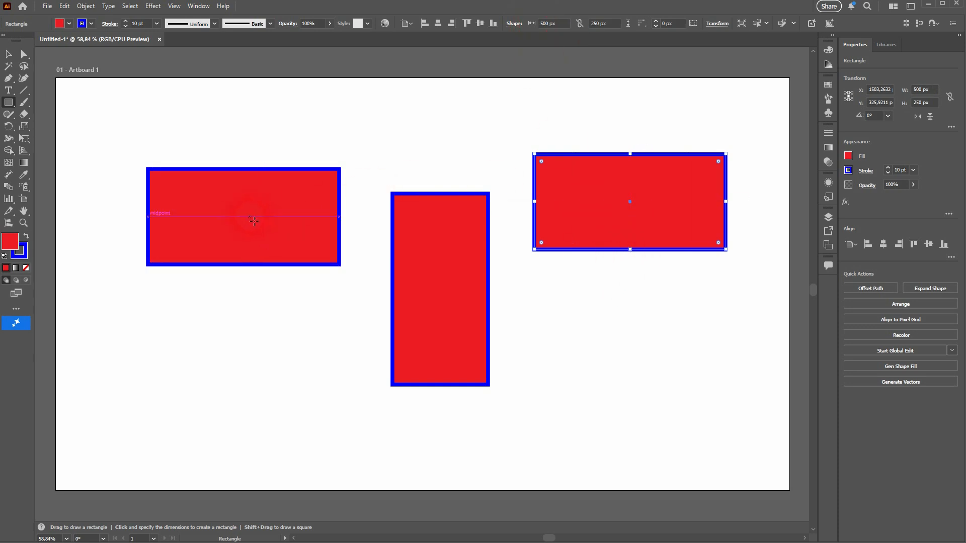
Step: Select the leftmost rectangle on the artboard and set its width to 400 px
left_click(8, 54)
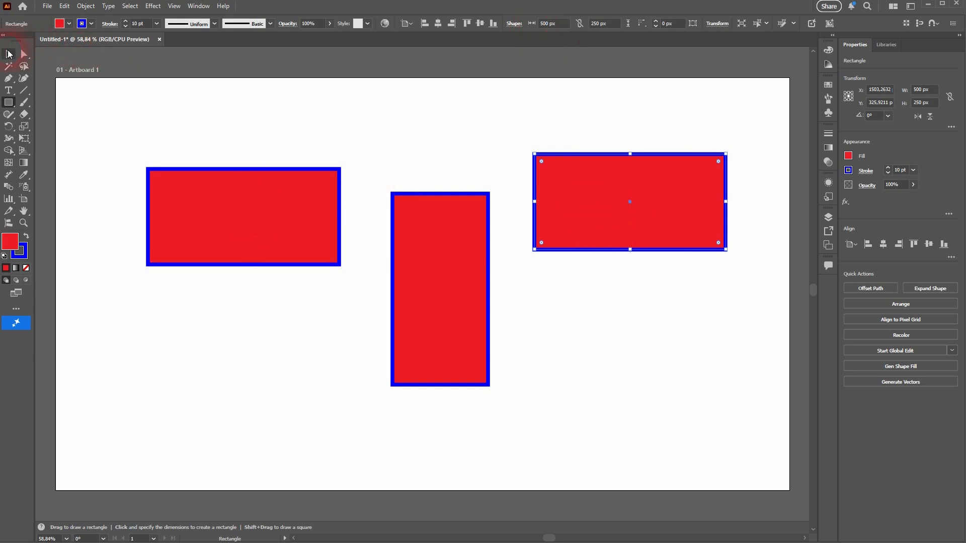
left_click(290, 221)
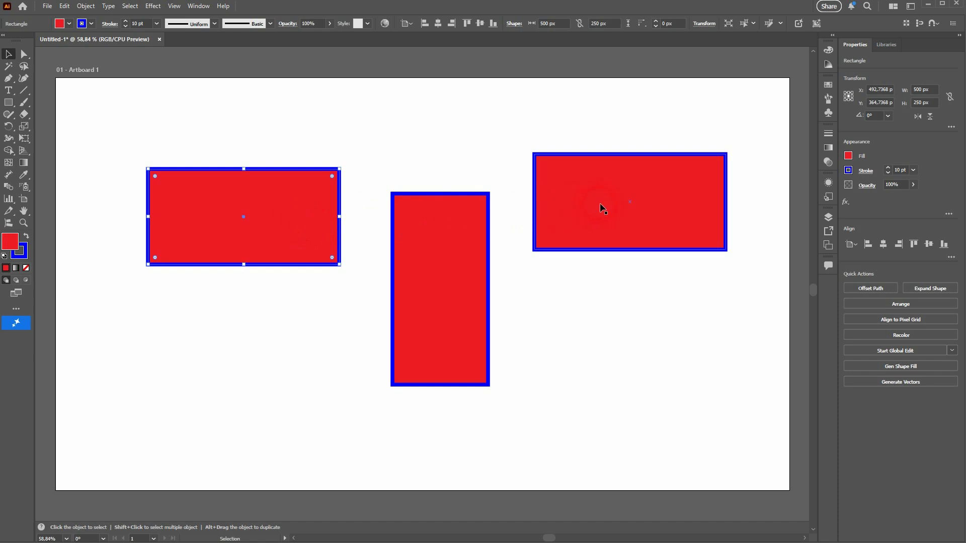
left_click(600, 205)
left_click(283, 215)
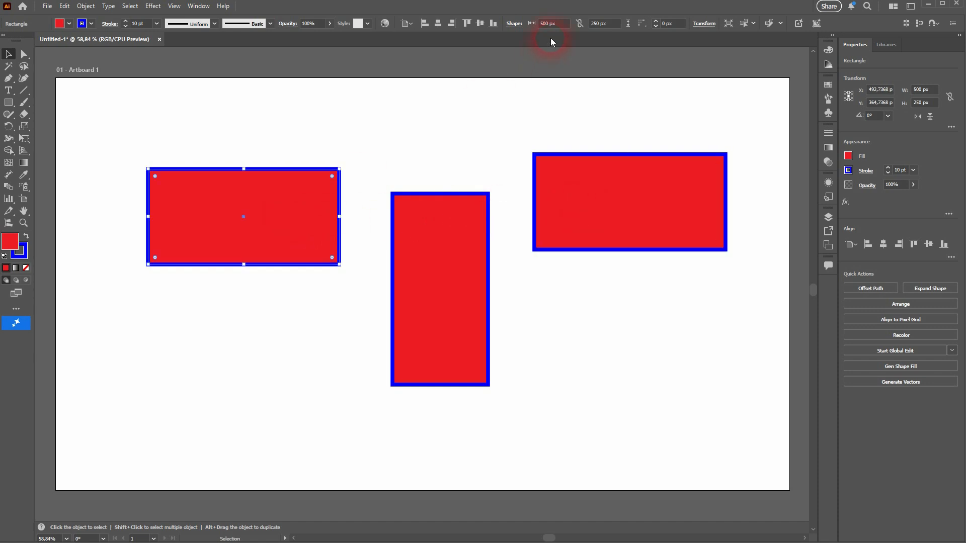
left_click(562, 25)
type("400")
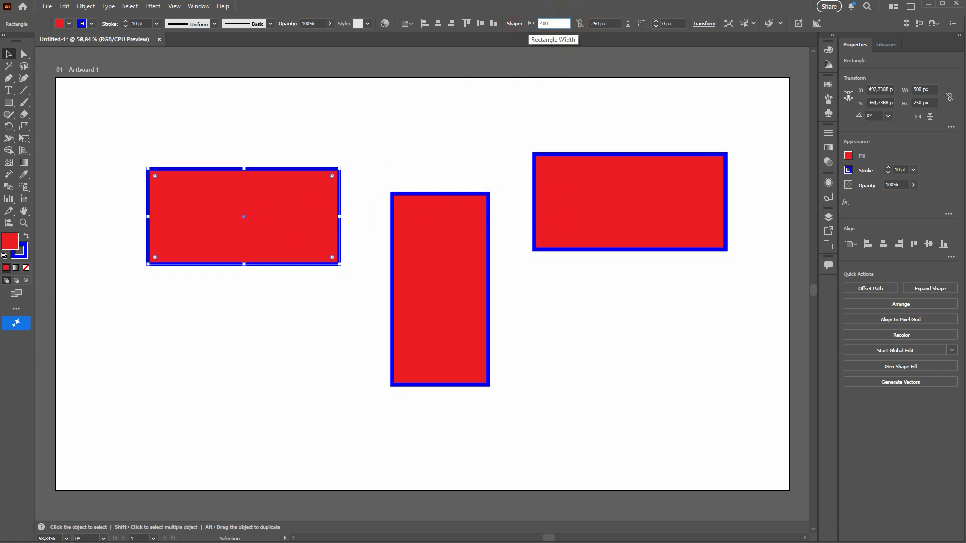
key("Return")
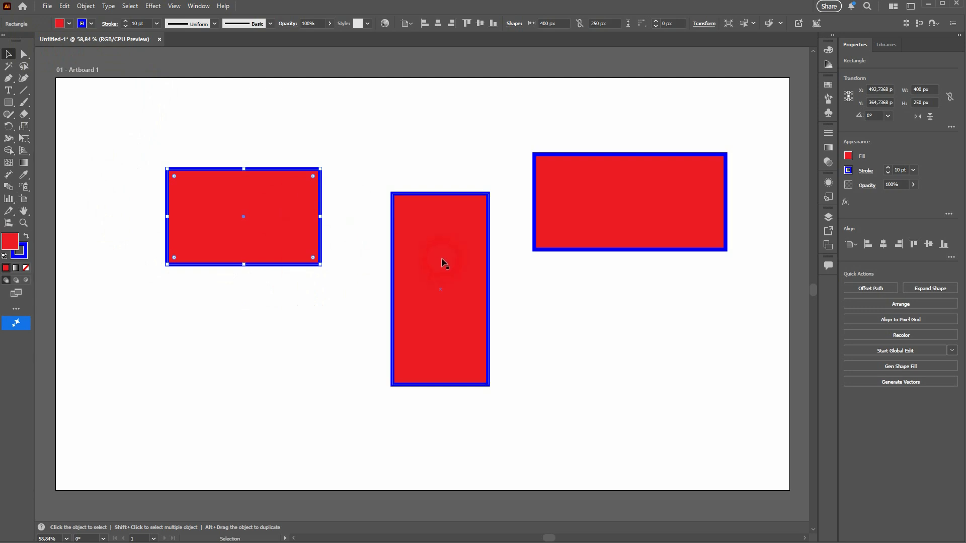
Step: Select the upright middle rectangle and set its width to 350 px
left_click(461, 263)
left_click(529, 24)
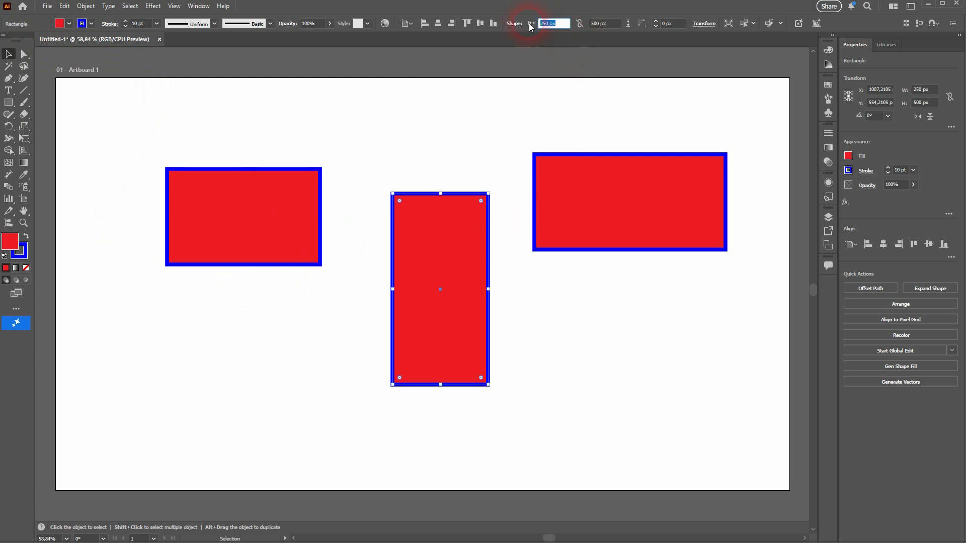
type("350")
key("Return")
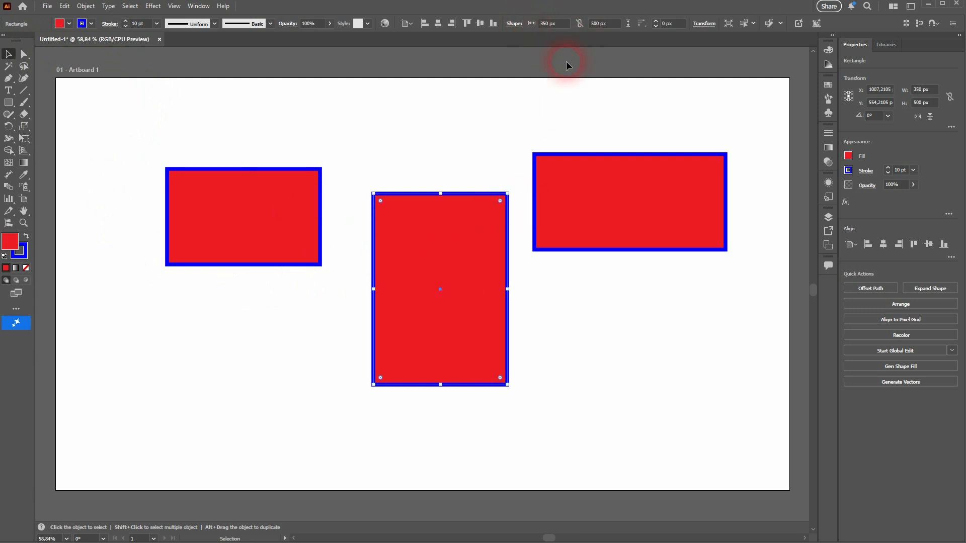
Step: Select the rightmost rectangle and set its height to 500 px
left_click(653, 213)
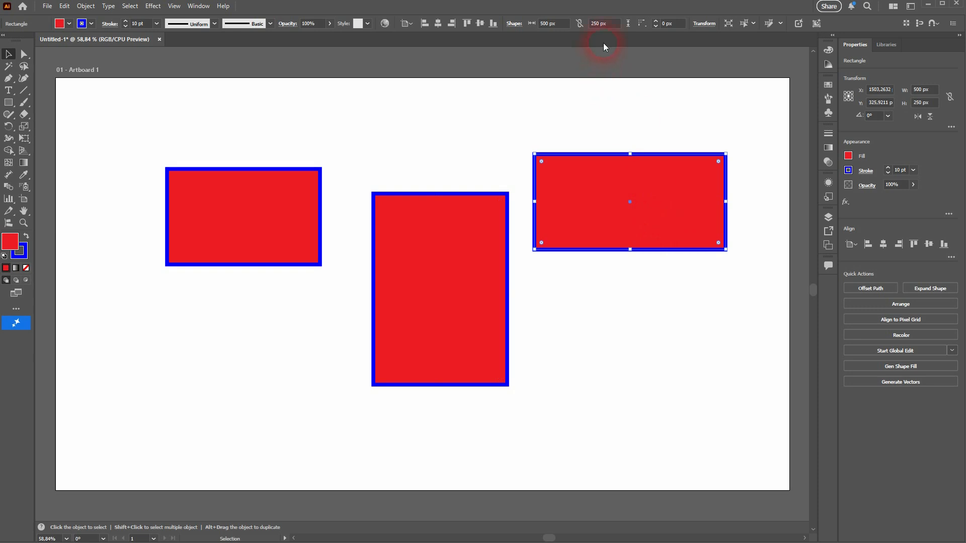
left_click(593, 25)
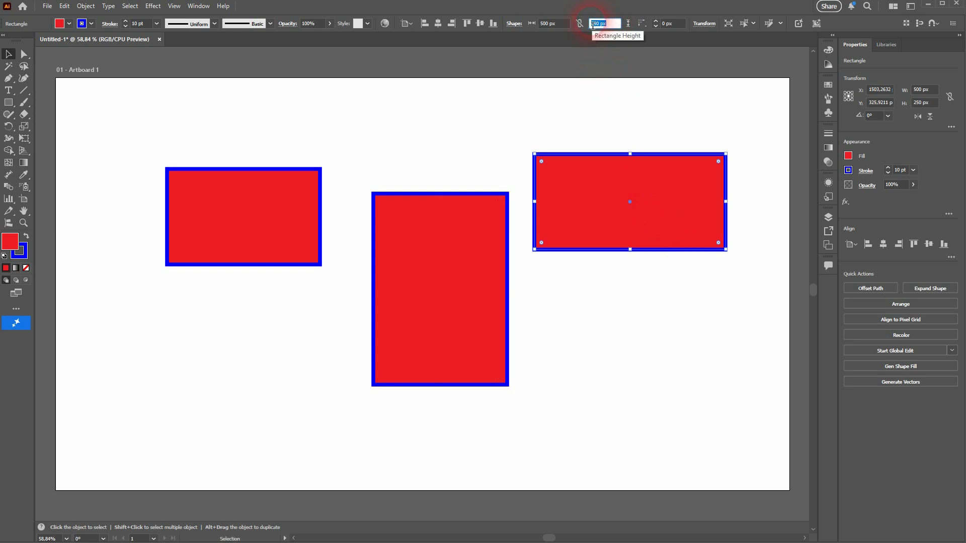
type("500")
key("Return")
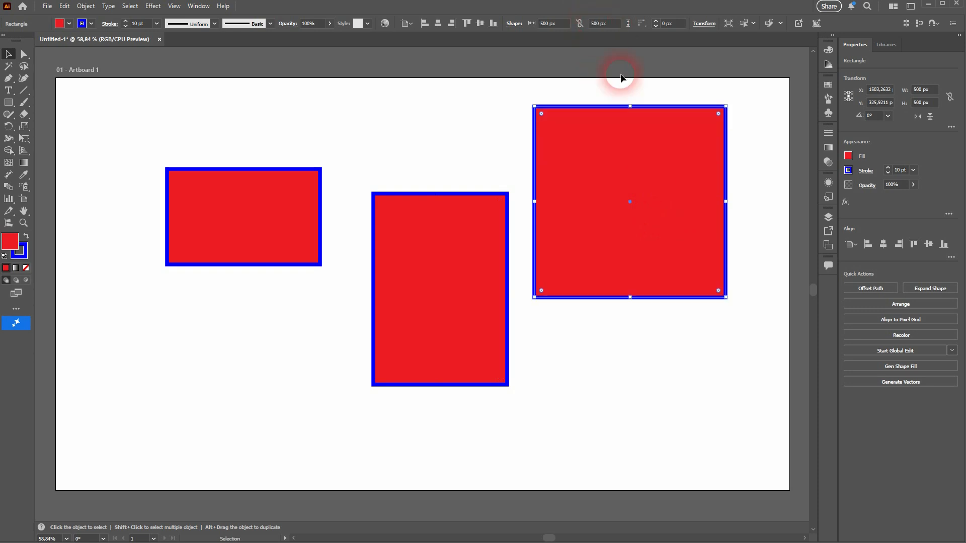
Step: Select all three blue-outlined rectangles and delete them from the artboard
left_click(176, 376)
left_click_drag(132, 416, 747, 83)
key("Delete")
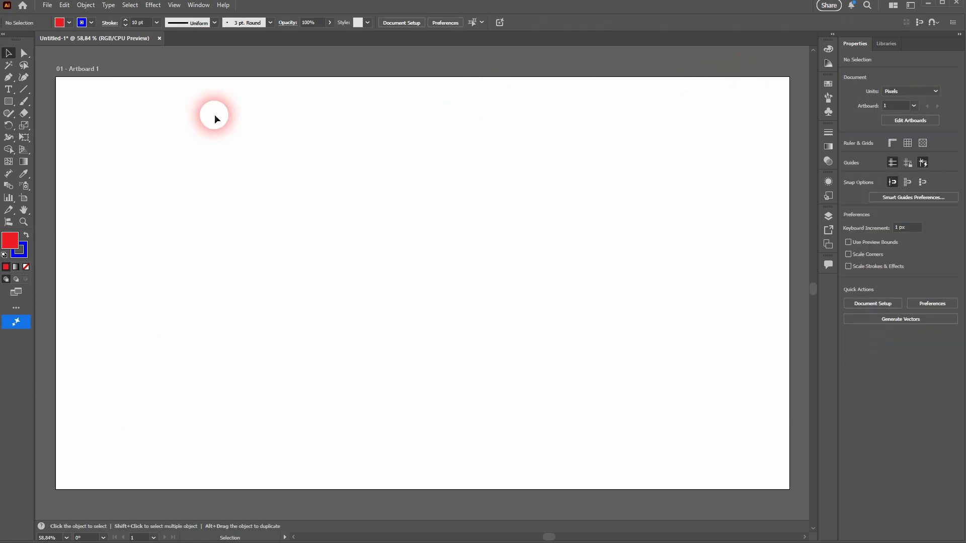
Step: Draw an upright rectangle left of the artboard's centre and set it to 200 px wide and 500 px high
left_click(8, 101)
left_click_drag(272, 158, 355, 376)
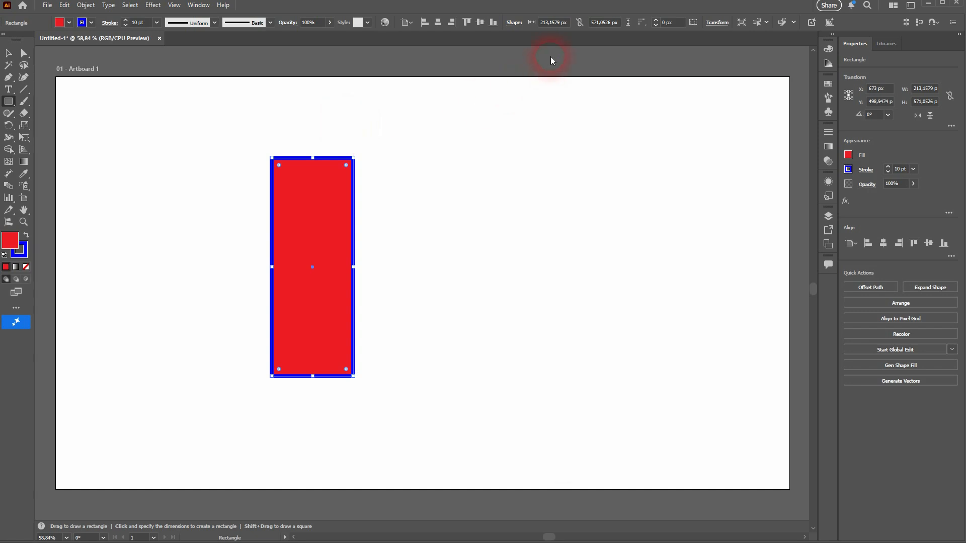
left_click(569, 25)
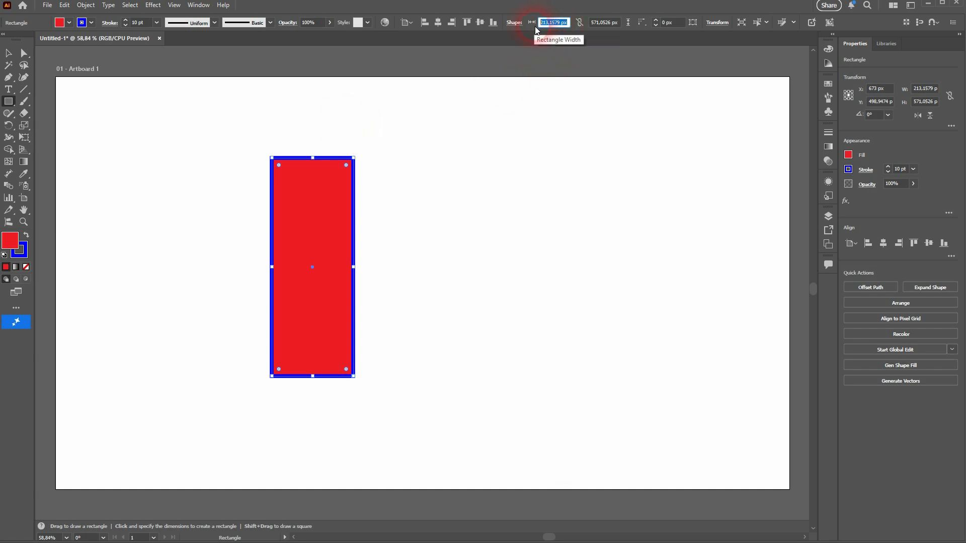
type("200")
key("Return")
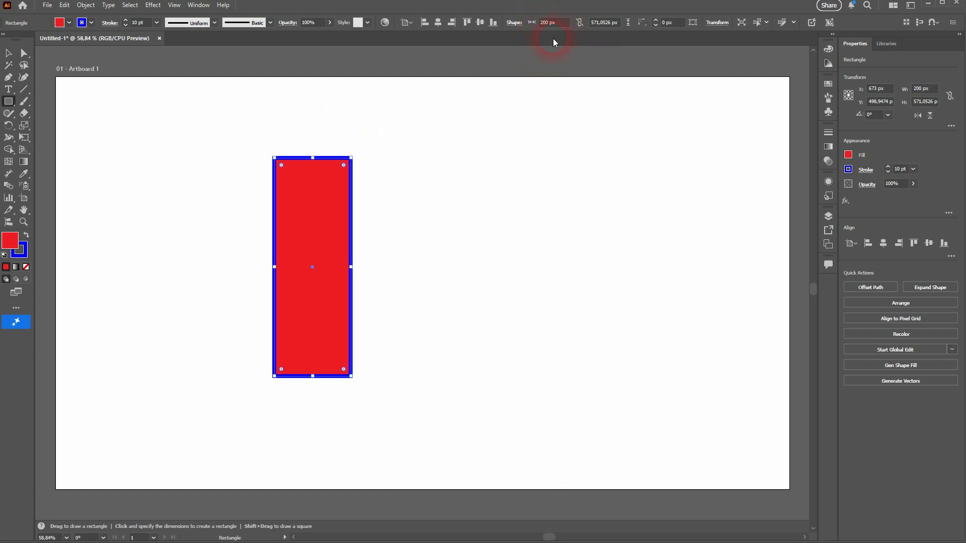
left_click(618, 23)
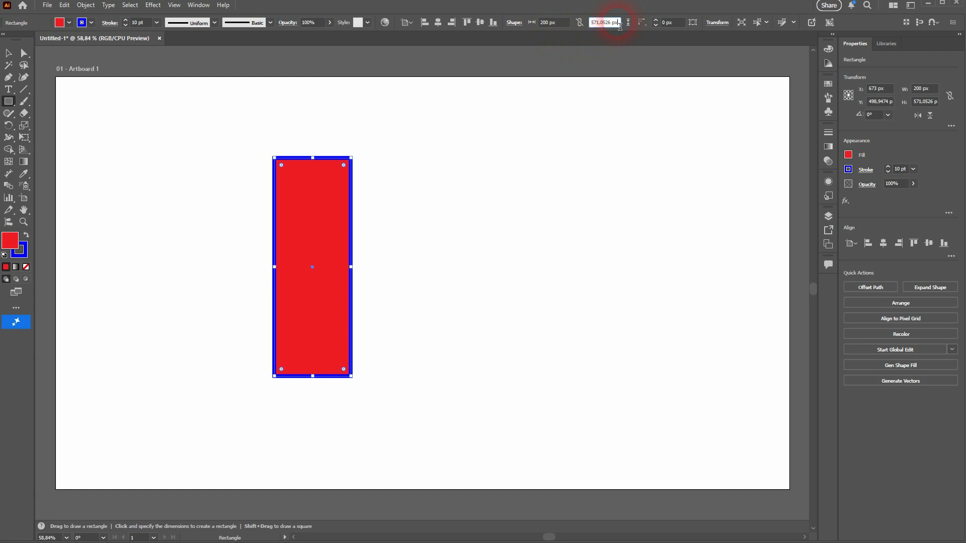
type("500")
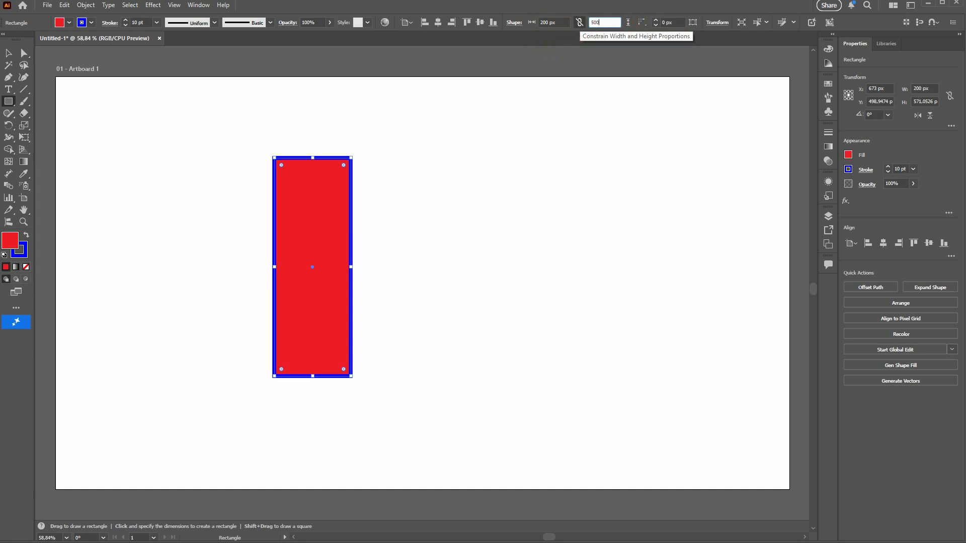
key("Return")
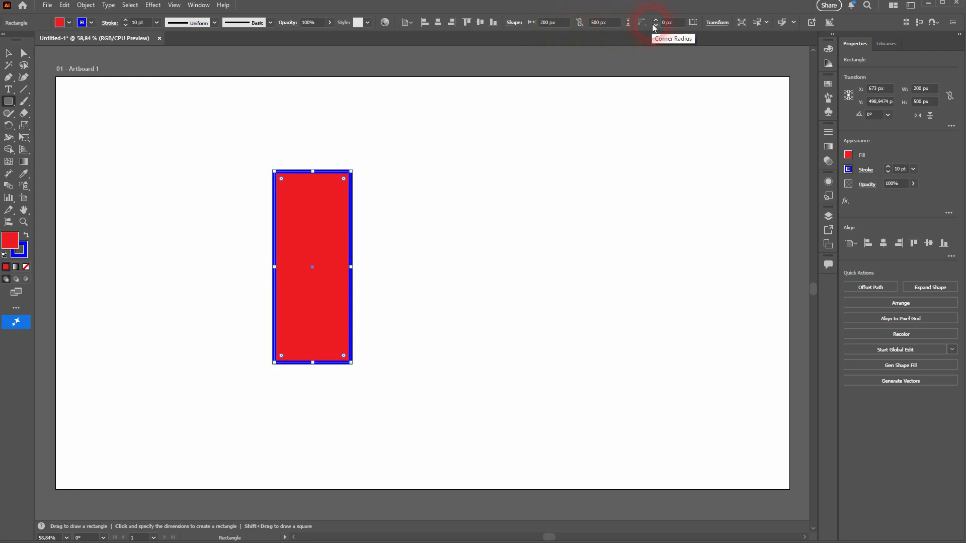
left_click(579, 22)
Step: Remove the blue stroke from the upright rectangle by setting its stroke color to None
left_click(14, 53)
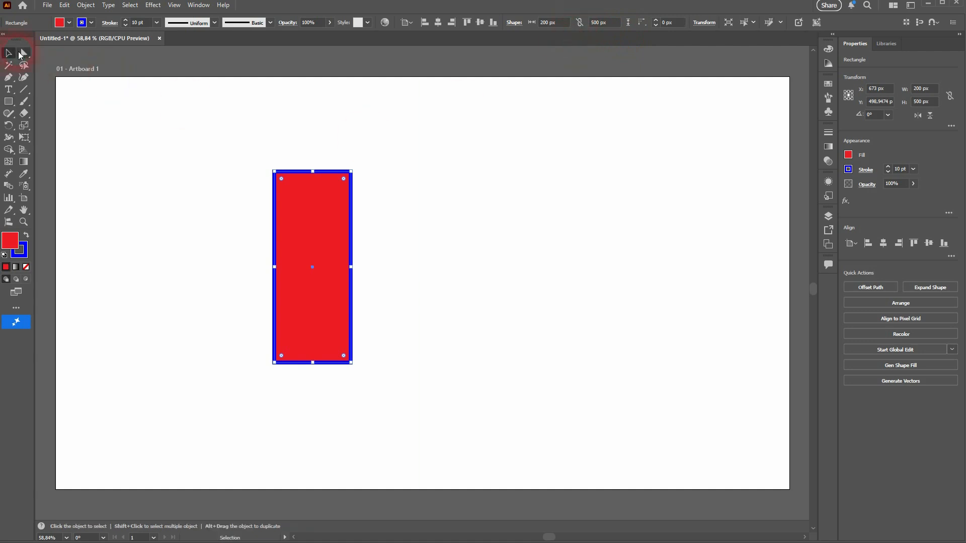
left_click(92, 22)
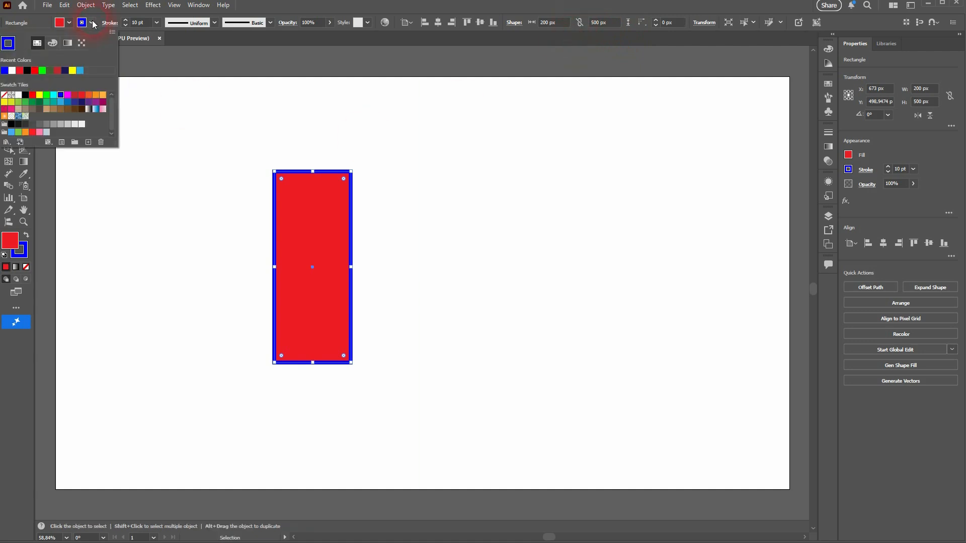
left_click(4, 95)
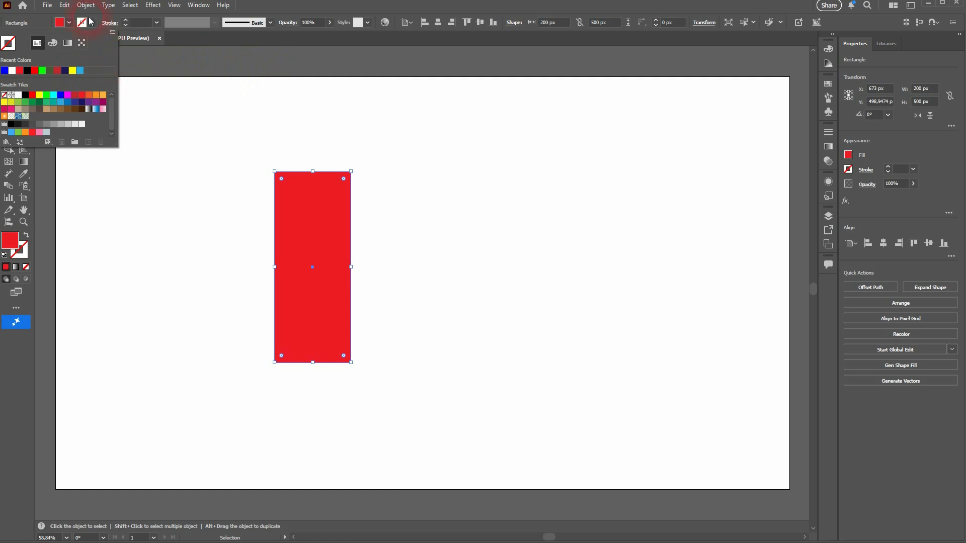
Step: Change the rectangle's fill to the darker green swatch
left_click(68, 23)
left_click(68, 23)
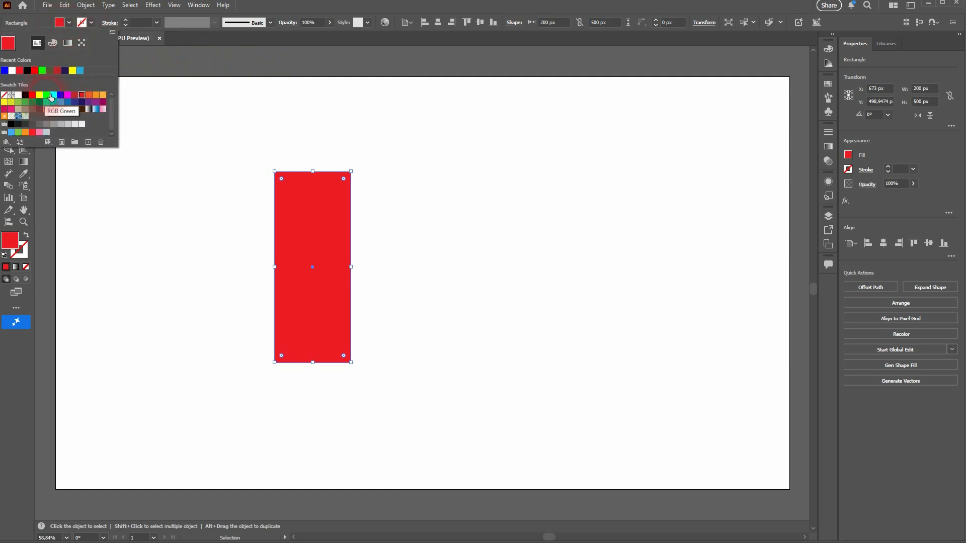
left_click(25, 102)
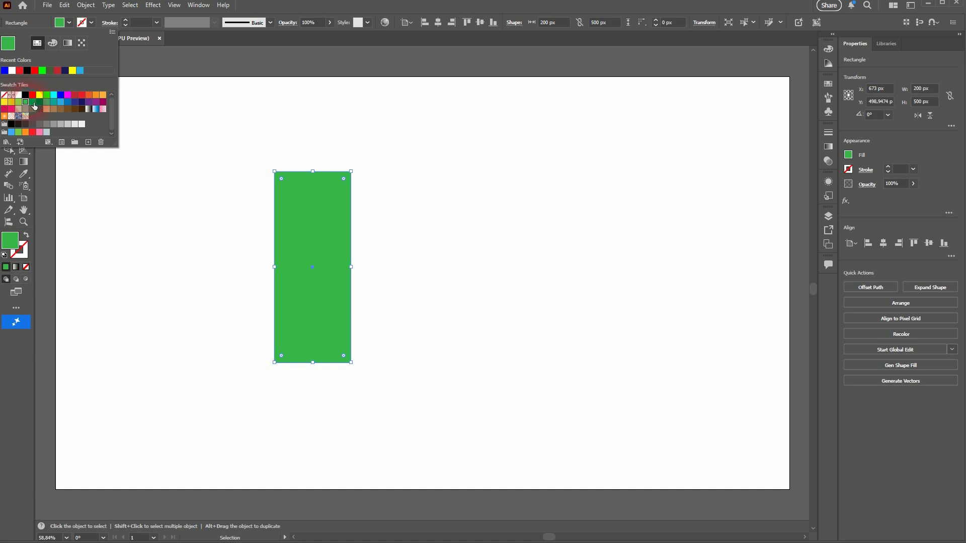
left_click(33, 102)
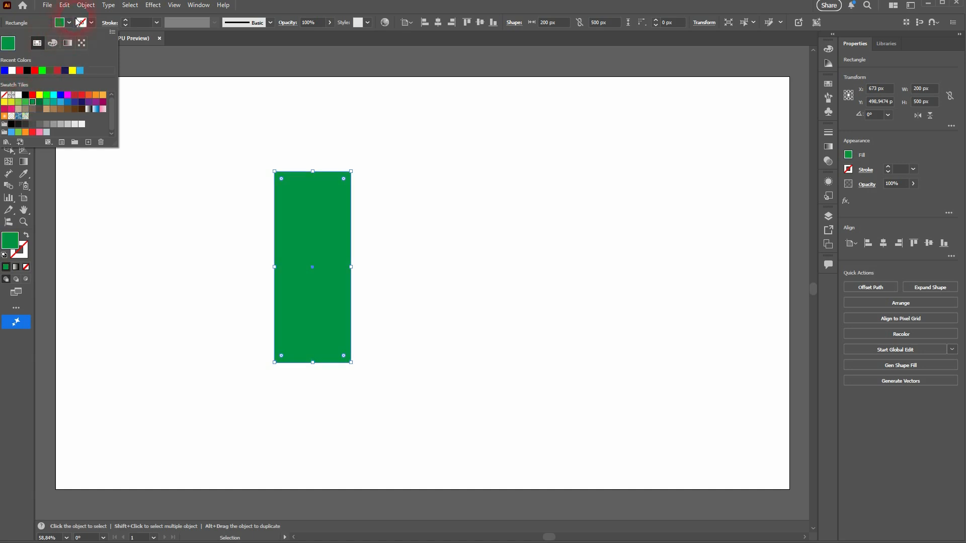
left_click(62, 29)
Step: Copy the green rectangle twice edge to edge on its right side and fill the middle copy with white
left_click_drag(308, 249, 446, 222)
left_click(400, 213)
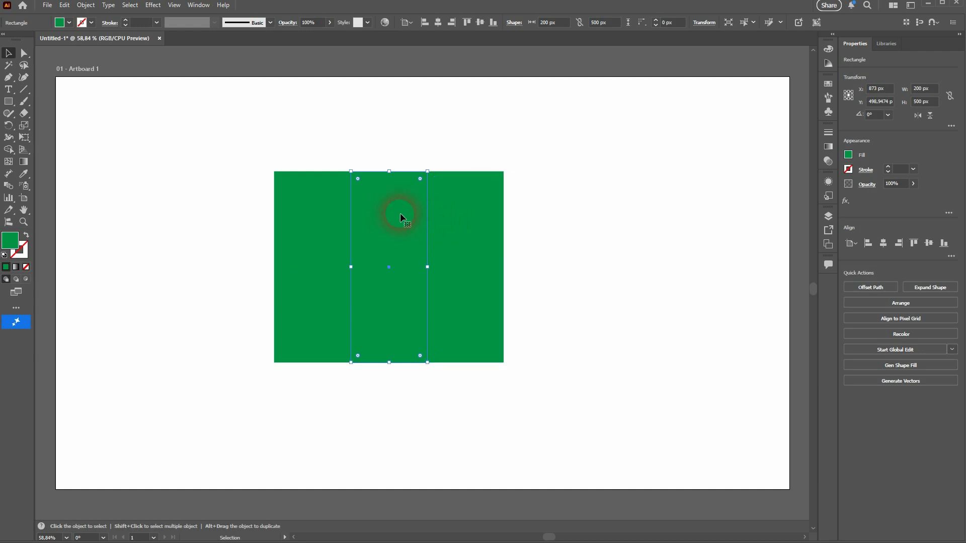
left_click(69, 22)
left_click(38, 43)
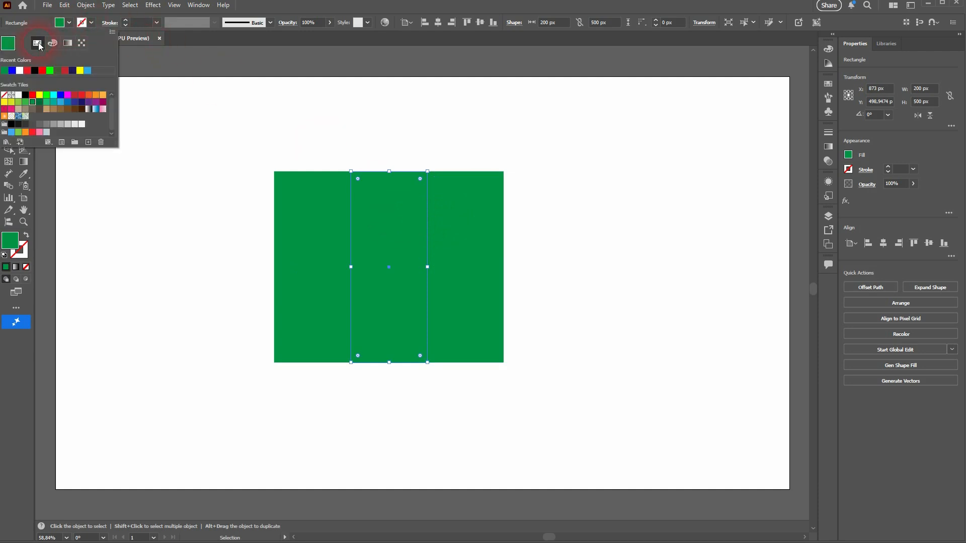
left_click(19, 70)
Step: Fill the rightmost rectangle with orange and deselect it
left_click(465, 252)
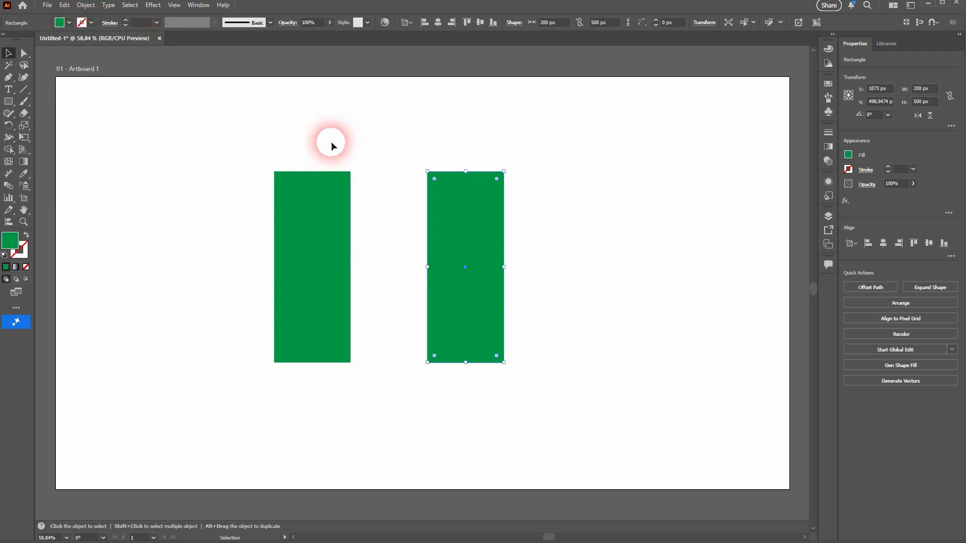
left_click(70, 23)
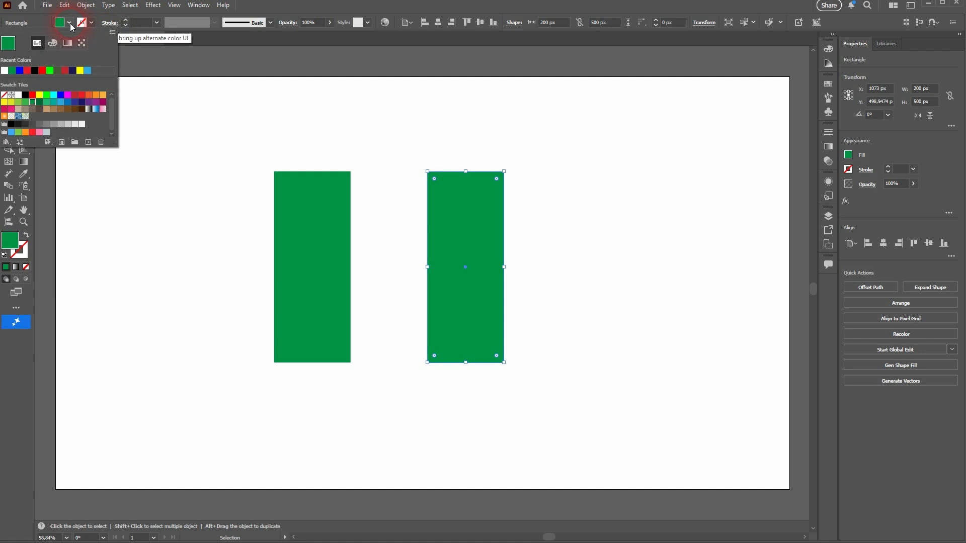
left_click(96, 96)
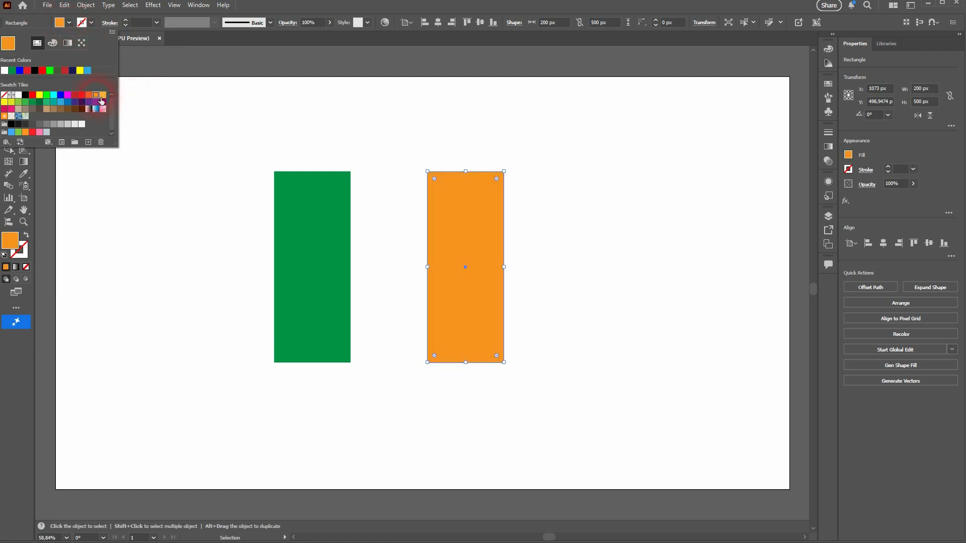
left_click(542, 38)
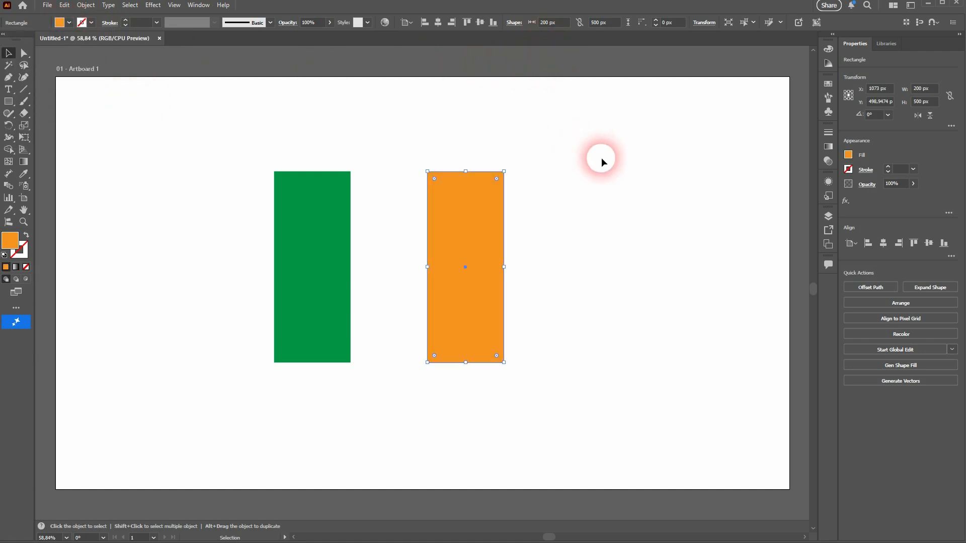
left_click(595, 170)
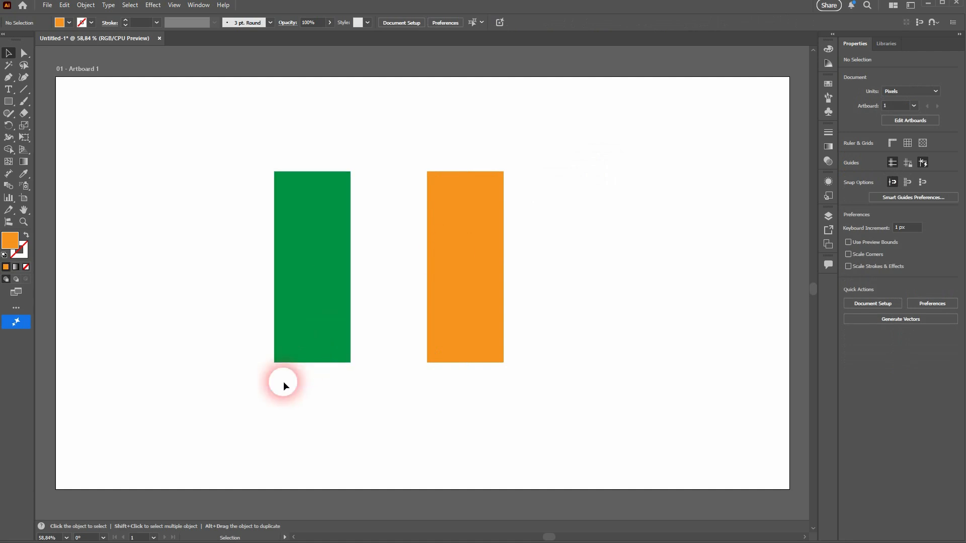
Step: Select all three flag stripes and scale them up together proportionally to about 711 × 592 px
left_click_drag(221, 411, 622, 97)
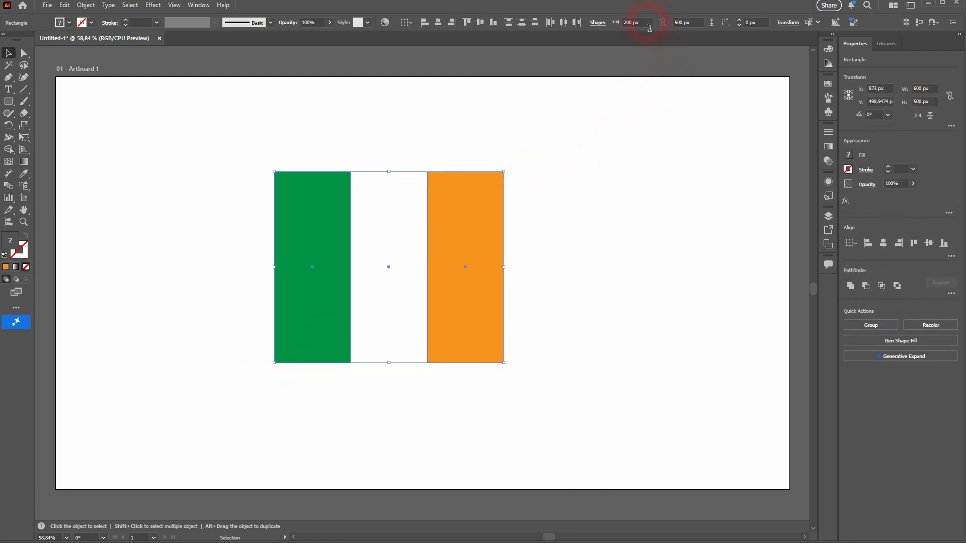
left_click_drag(648, 23, 622, 23)
left_click_drag(687, 23, 657, 22)
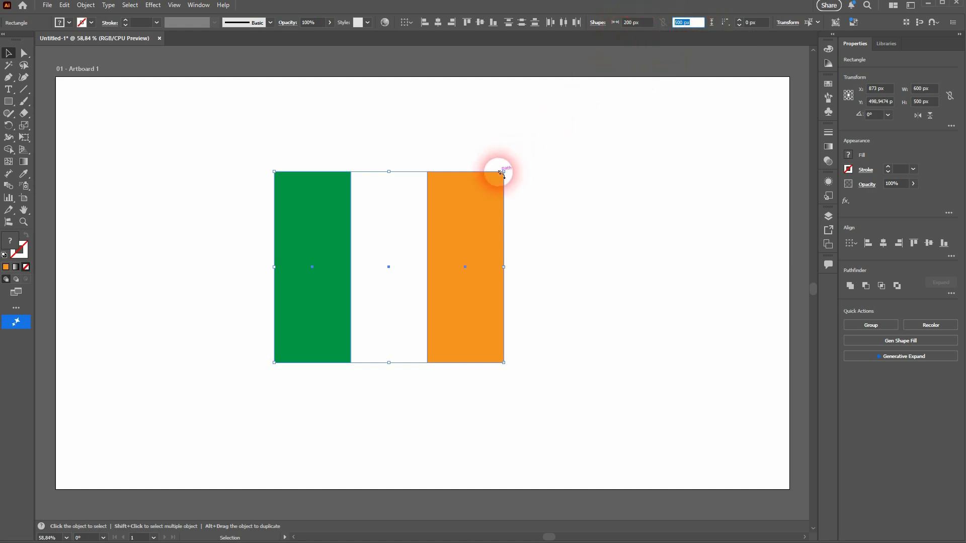
left_click_drag(502, 173, 575, 135)
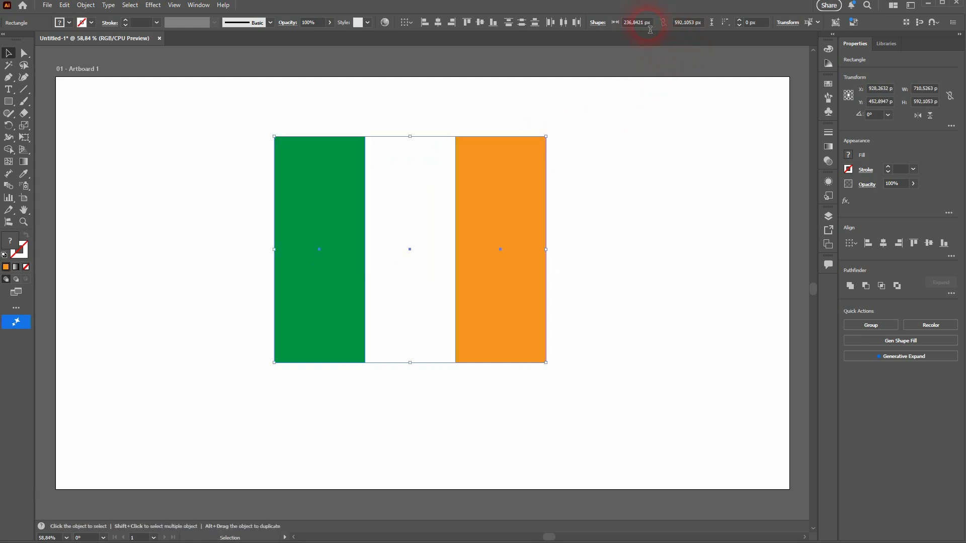
Step: Set each of the three selected stripes to 200 px wide and 500 px high
left_click(635, 22)
key("Return")
left_click(704, 23)
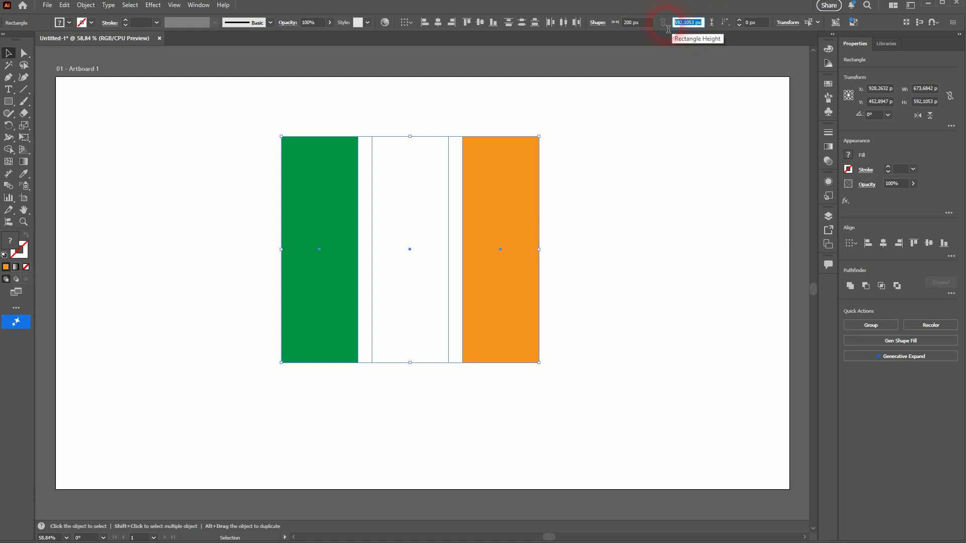
type("500")
key("Return")
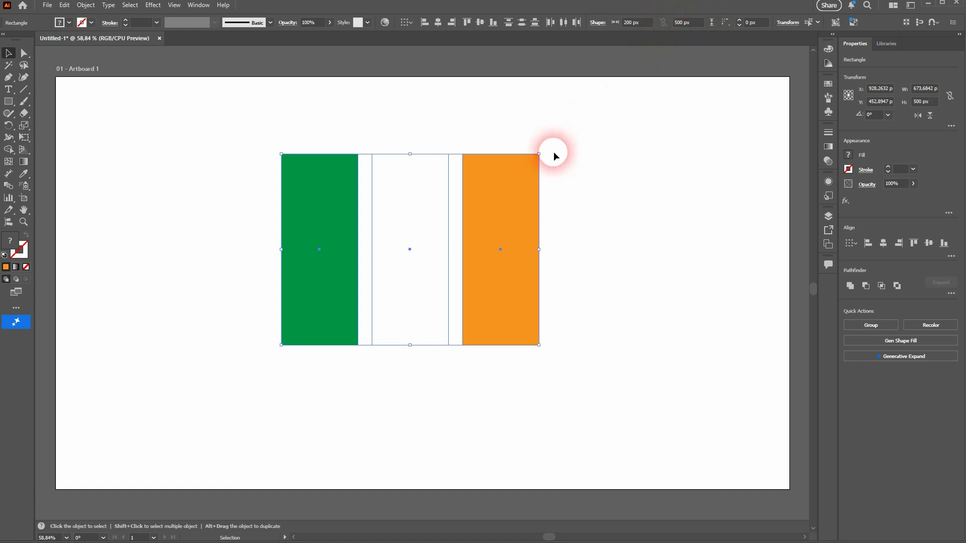
left_click(626, 203)
Step: Check the width and height values of the orange rectangle on its own
left_click(512, 213)
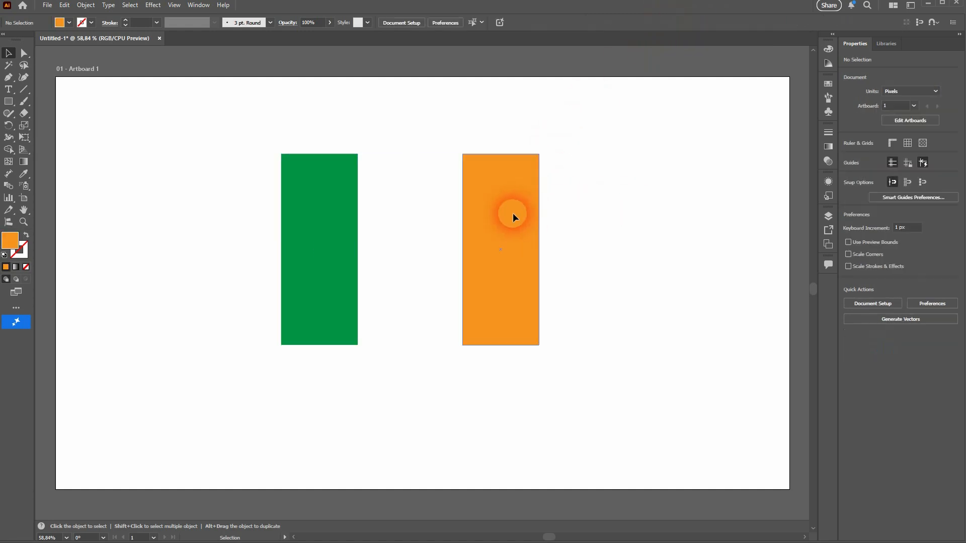
left_click(598, 25)
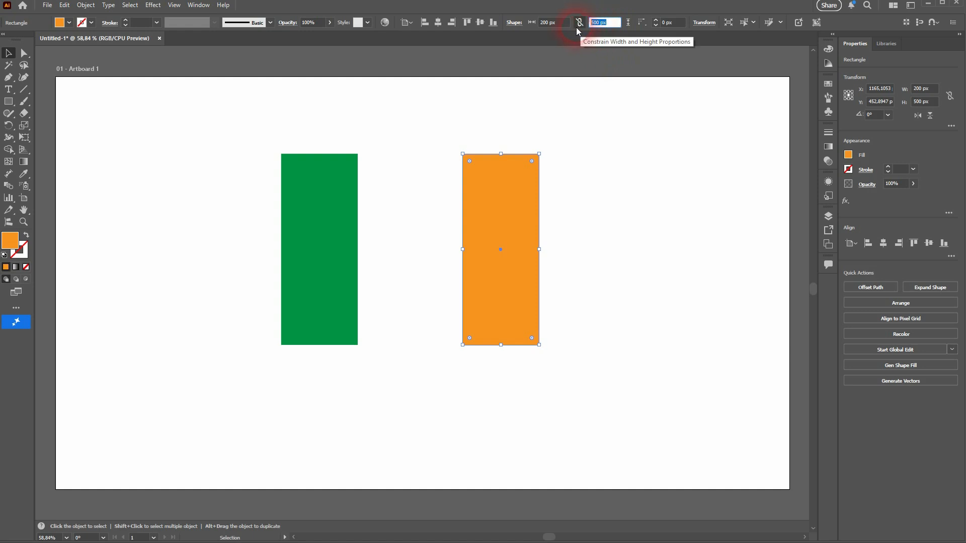
left_click(542, 22)
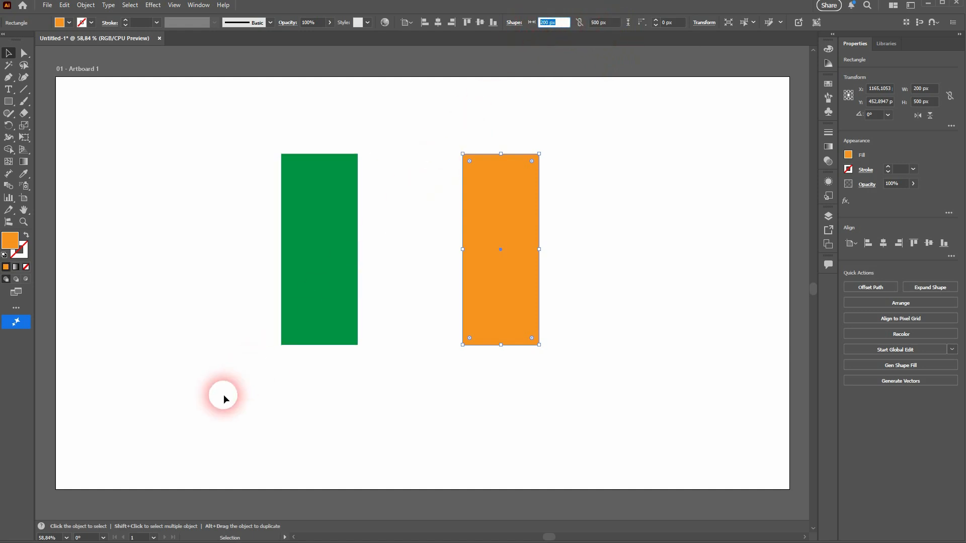
left_click_drag(224, 394, 612, 101)
left_click(564, 182)
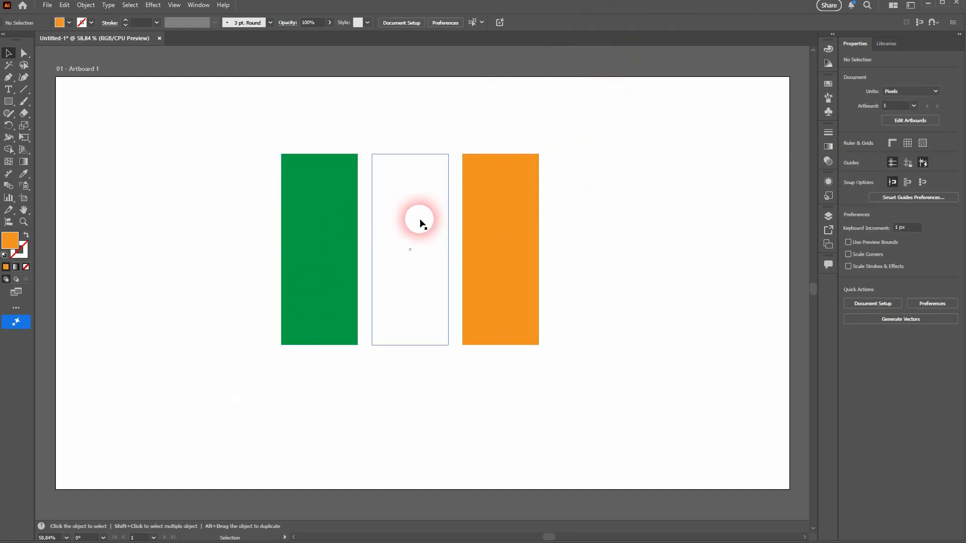
Step: Select the white middle rectangle and give it a thin dark blue stroke
left_click(416, 215)
mouse_move(501, 207)
left_mouse_down()
mouse_move(485, 204)
mouse_move(510, 204)
mouse_move(500, 207)
left_mouse_up()
left_click(427, 203)
left_click(92, 23)
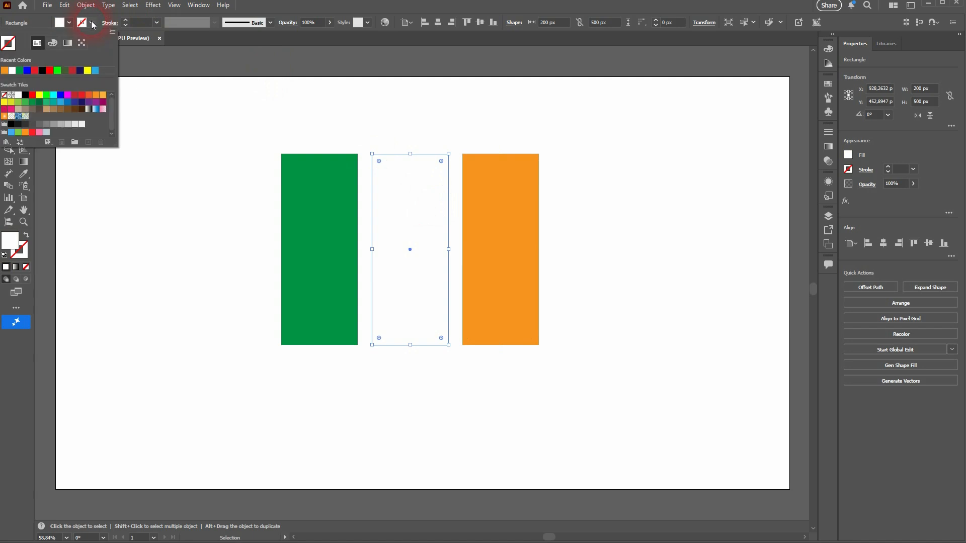
left_click(85, 74)
left_click(599, 114)
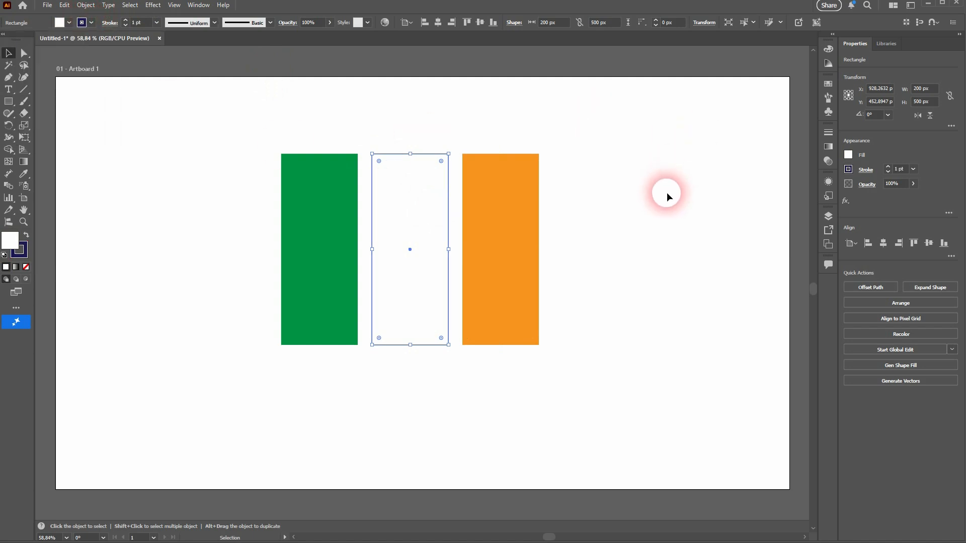
Step: Move the green and orange rectangles inward so they touch the sides of the white middle rectangle
left_click(666, 192)
left_click_drag(322, 242, 337, 246)
left_click_drag(498, 244, 485, 243)
Step: Select all three touching stripes and scale them up together proportionally to about 685 × 571 px
left_click_drag(539, 152, 657, 81)
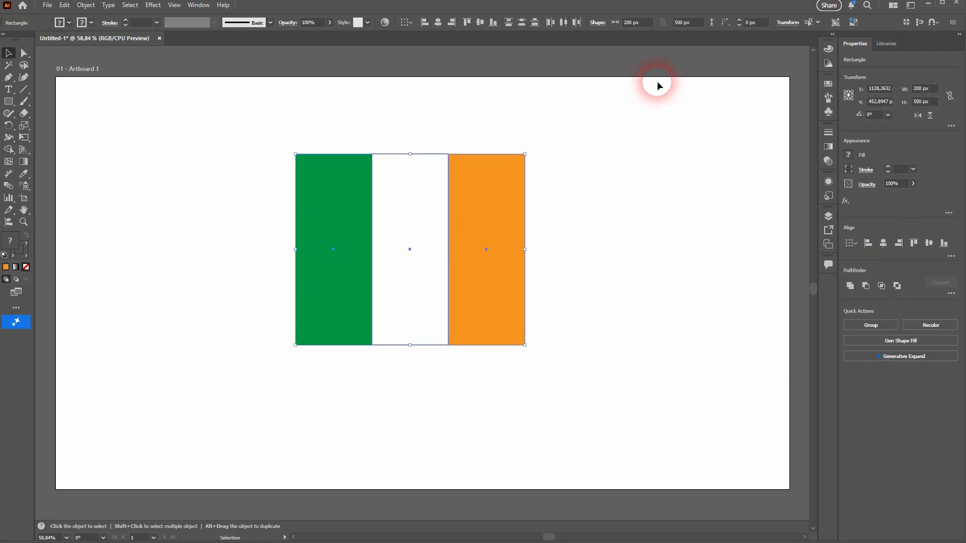
left_click(629, 23)
left_click_drag(525, 153, 587, 126)
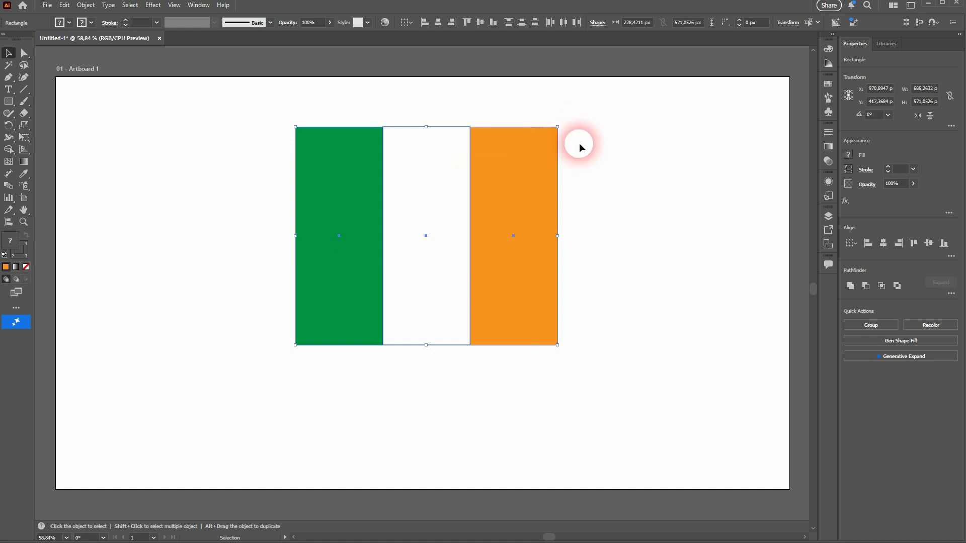
Step: Set the width to 200 px and the height to 500 px for every selected stripe, and deselect them
left_click(650, 28)
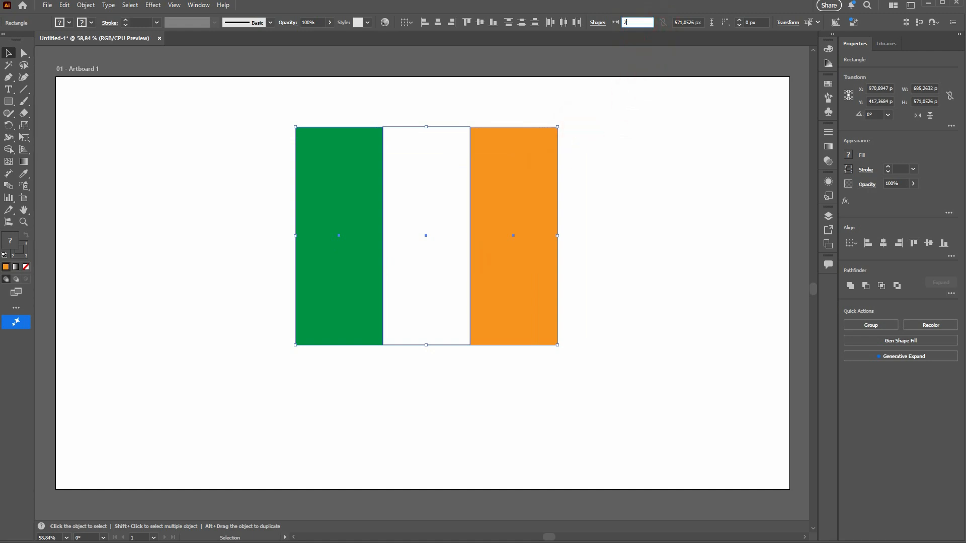
type("200")
key("Return")
left_click(699, 25)
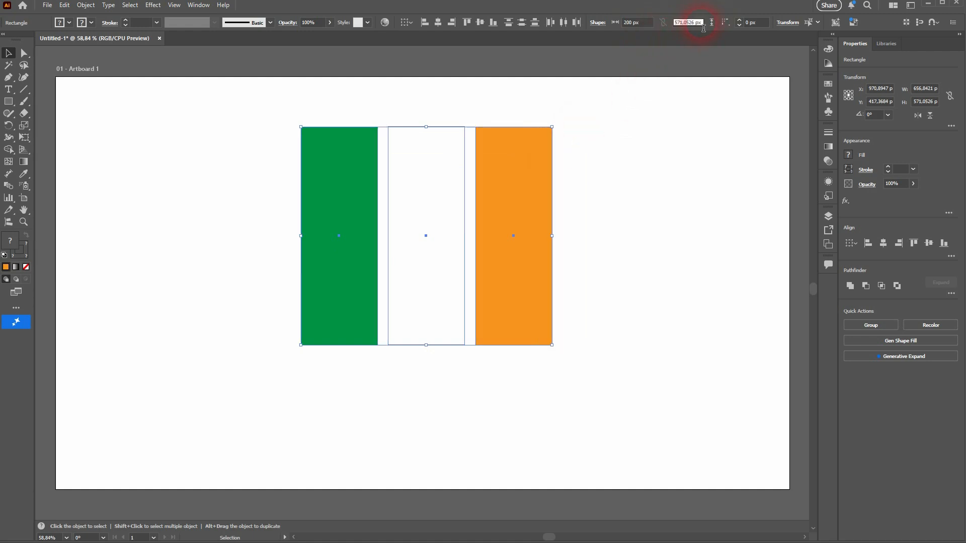
type("500")
left_click(715, 49)
left_click(599, 194)
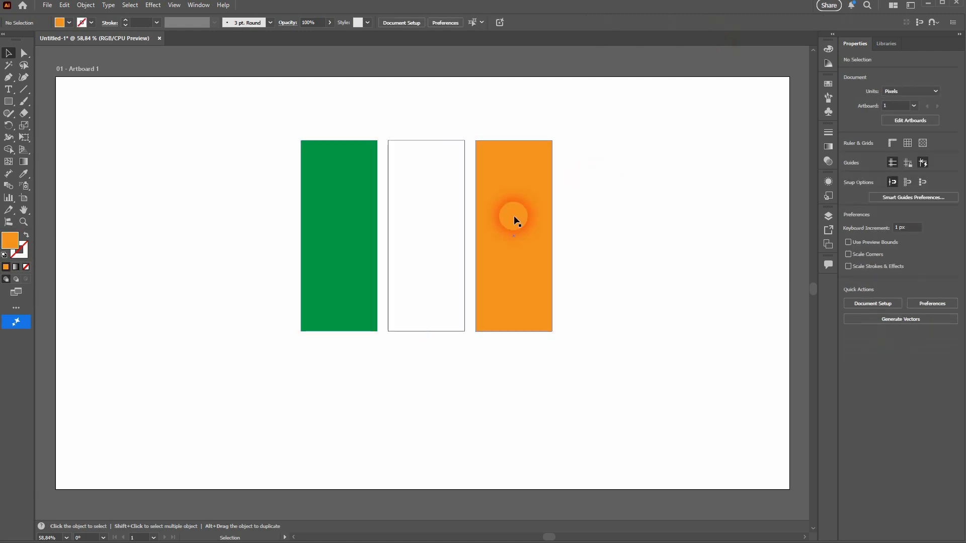
Step: Move the orange and green stripes inward until they touch the sides of the white middle stripe, and deselect them
left_click_drag(471, 224, 493, 225)
left_click_drag(358, 225, 366, 225)
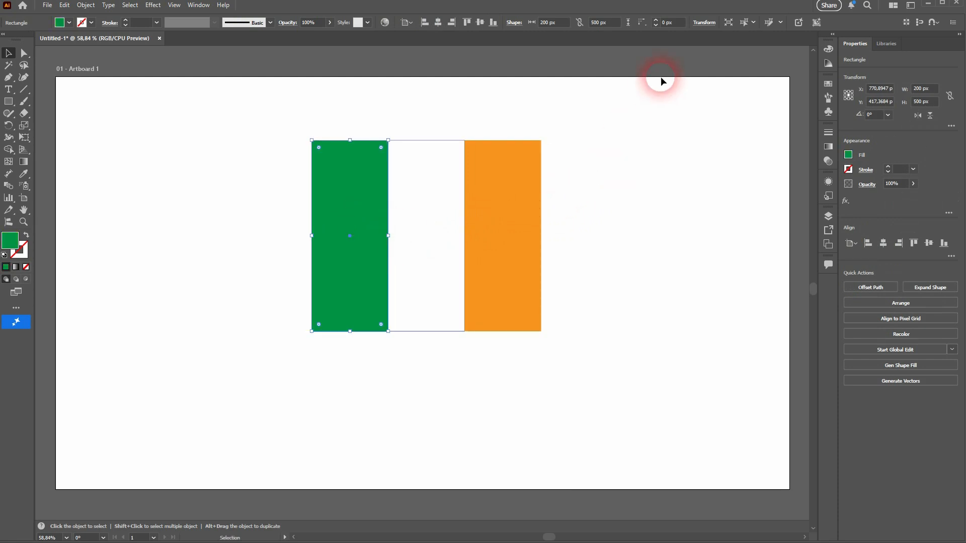
left_click(599, 23)
left_click(548, 23)
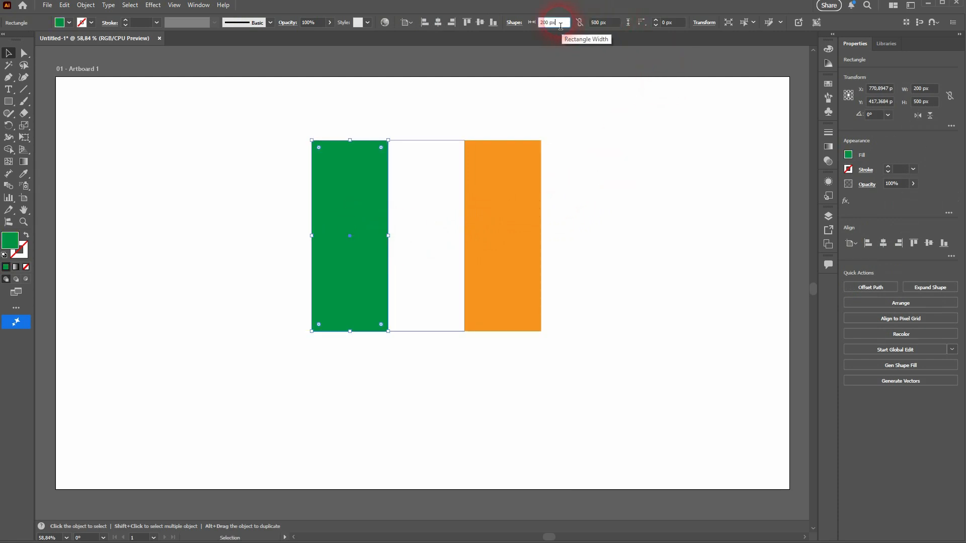
left_click(591, 153)
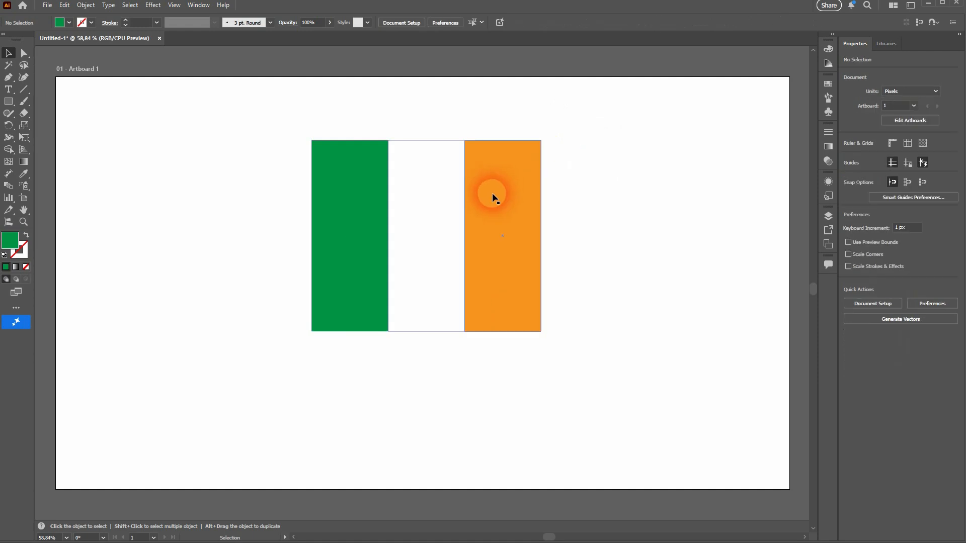
Step: Remove the stroke from the white middle stripe and deselect everything
left_click(430, 250)
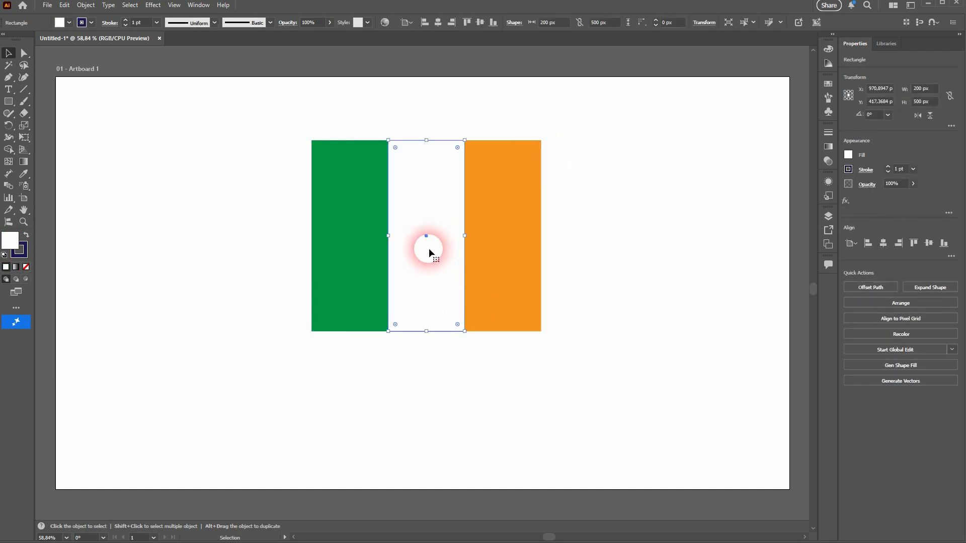
left_click(92, 23)
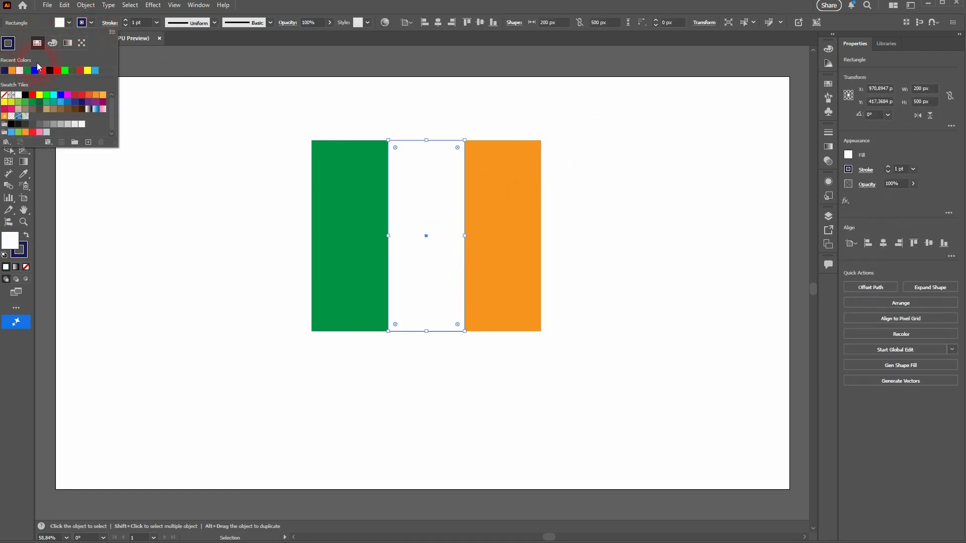
left_click(11, 96)
left_click(182, 223)
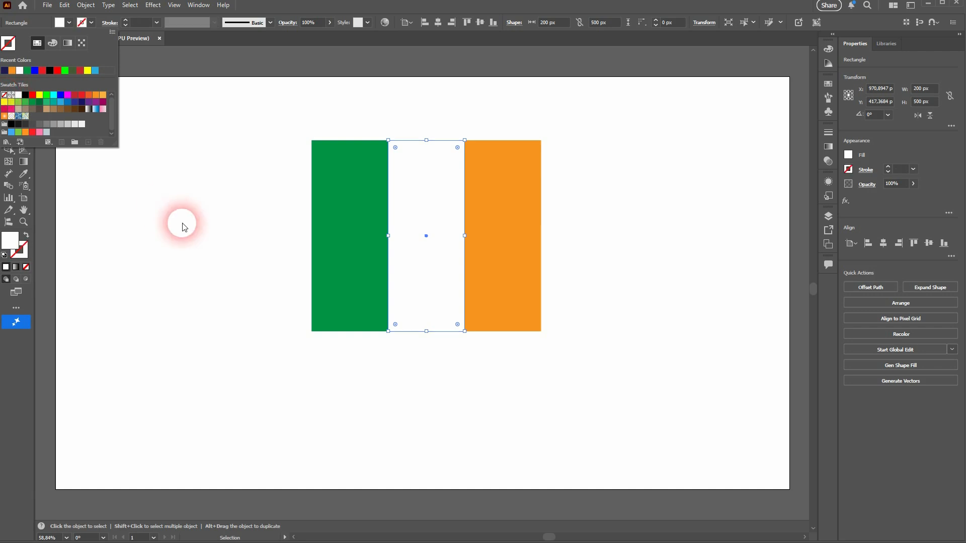
left_click(250, 292)
left_click_drag(244, 392, 651, 84)
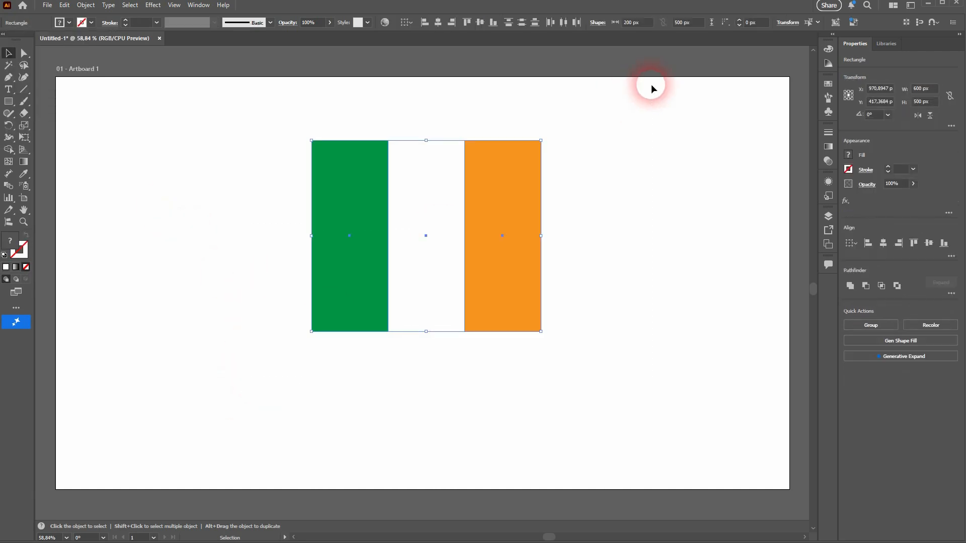
left_click(628, 122)
Step: Create a 200 × 500 px rectangle from the green stripe's upper-left corner and widen it across all three stripes to about 598 px
left_click(9, 102)
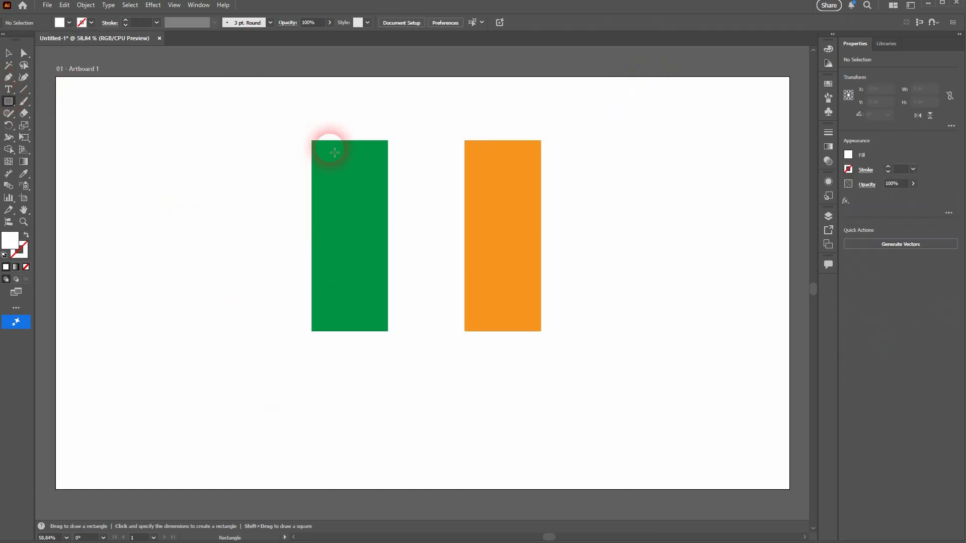
left_click(313, 142)
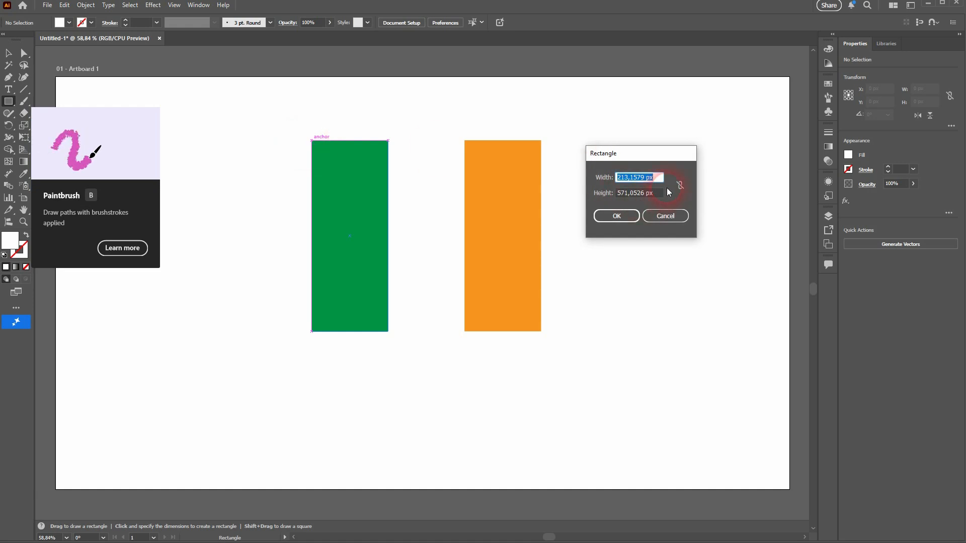
type("200")
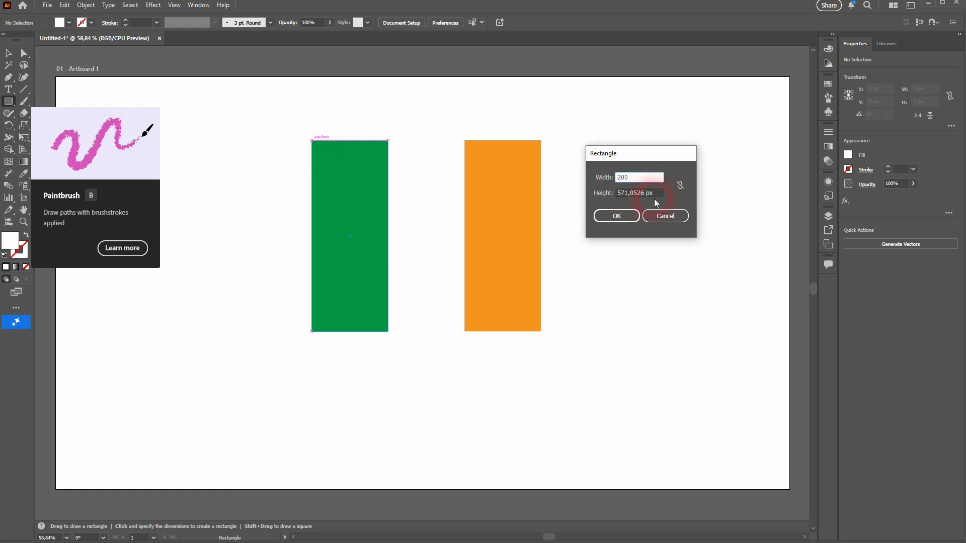
left_click(655, 196)
type("500")
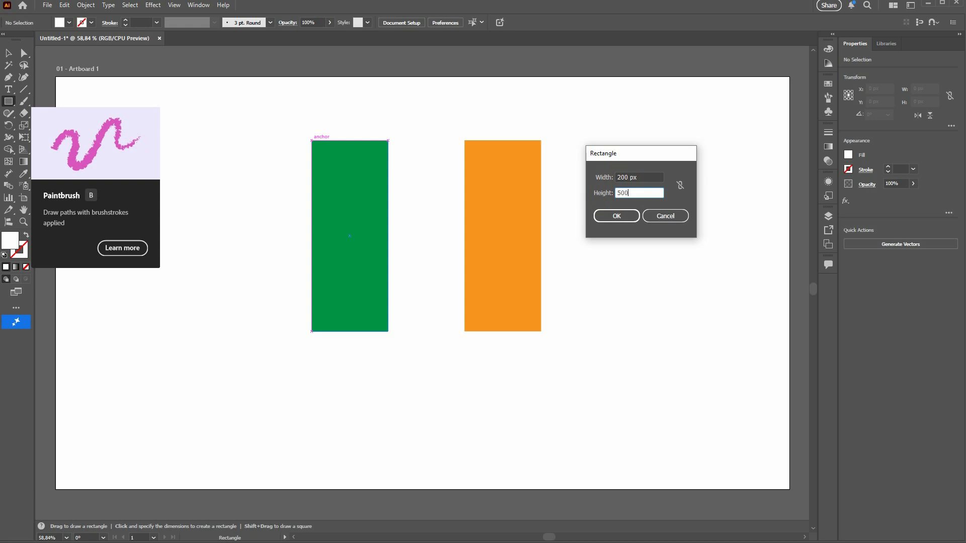
key("Return")
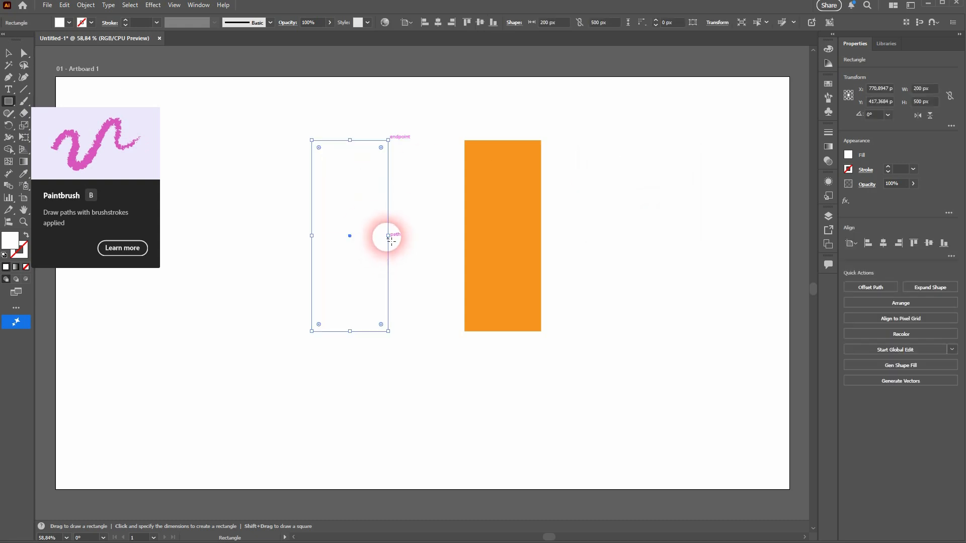
left_click_drag(388, 237, 543, 234)
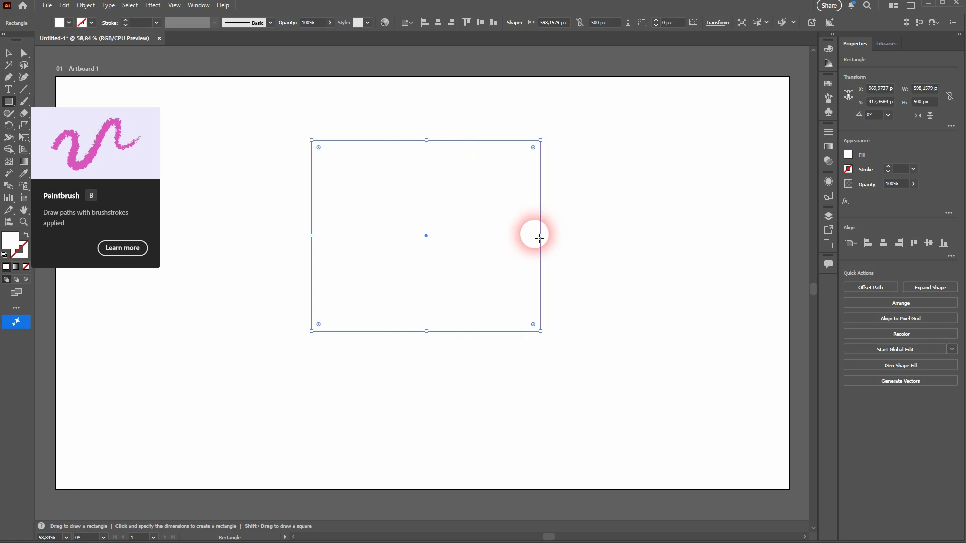
Step: Remove the fill of the rectangle covering the stripes and give it a black stroke
left_click(69, 23)
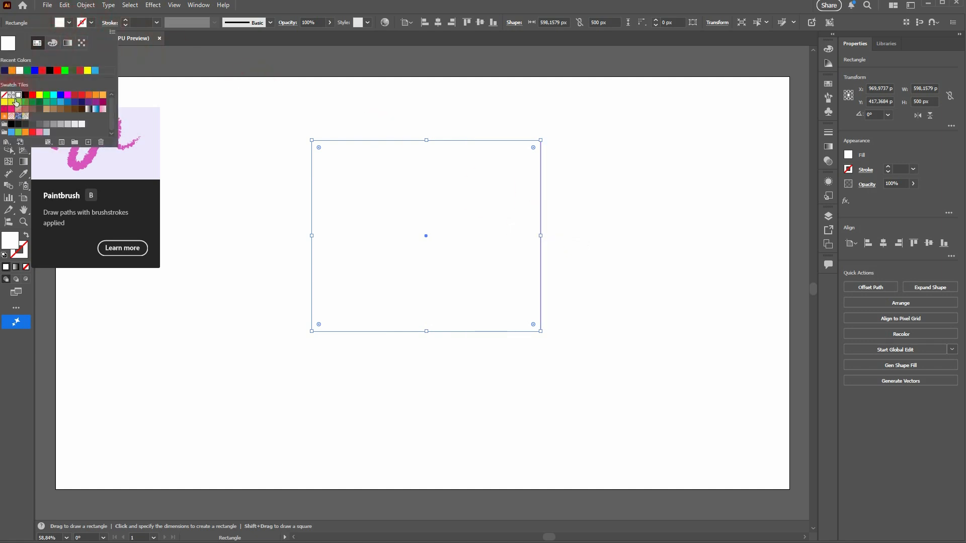
left_click(4, 94)
left_click(91, 23)
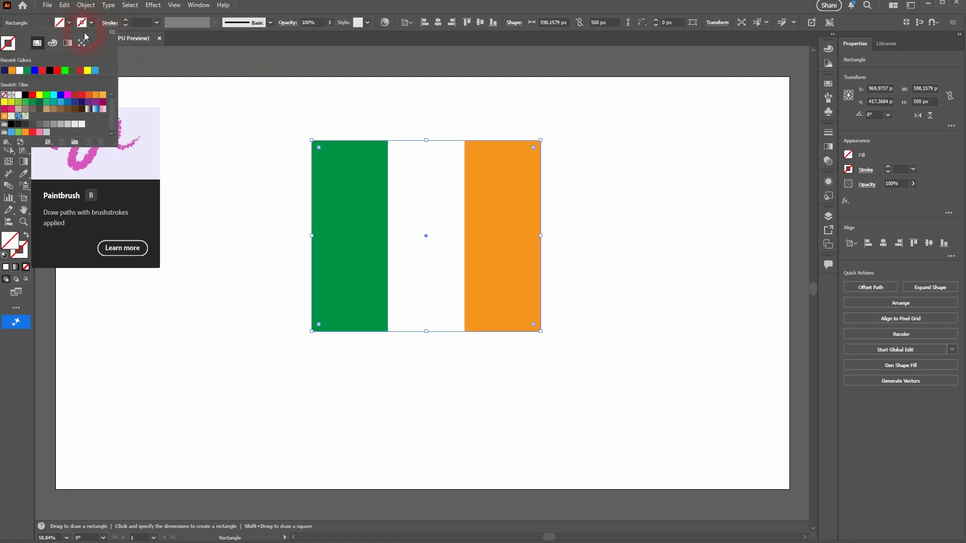
left_click(25, 95)
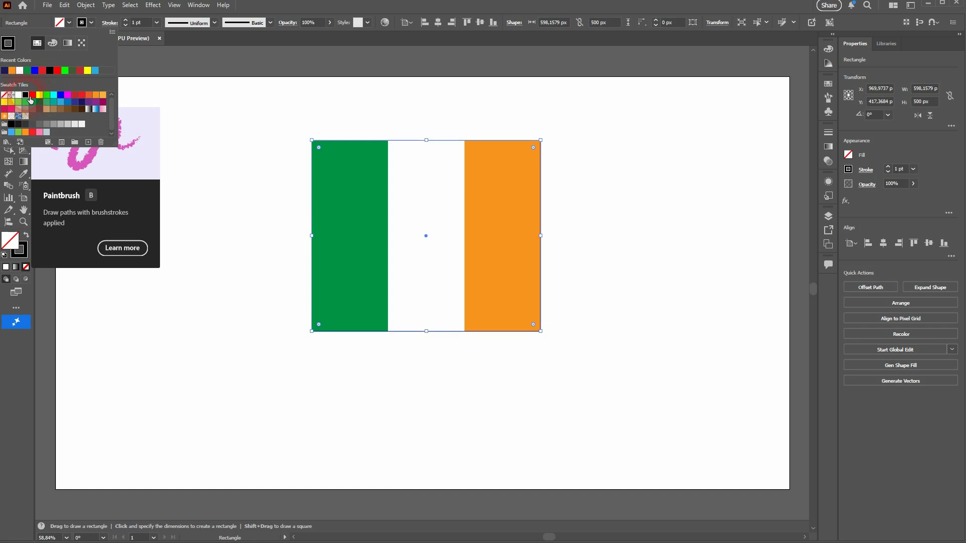
left_click(91, 23)
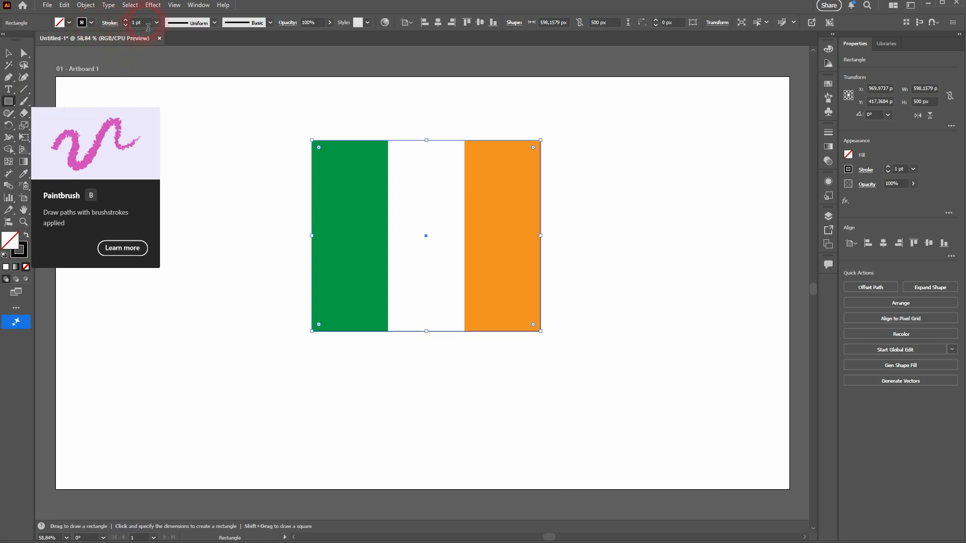
Step: Set the outline rectangle's stroke weight to 5 pt and deselect it
left_click_drag(148, 24, 126, 25)
type("5")
key("Return")
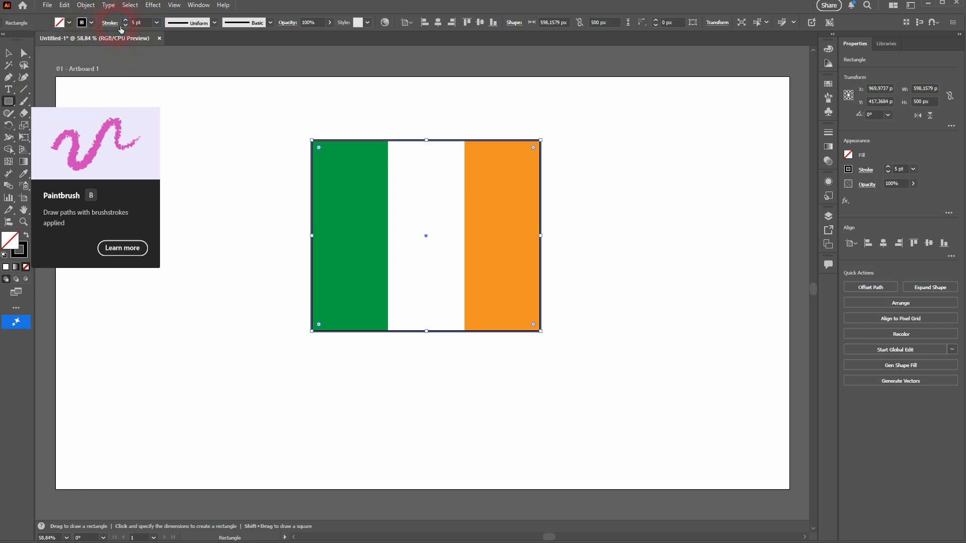
left_click(8, 53)
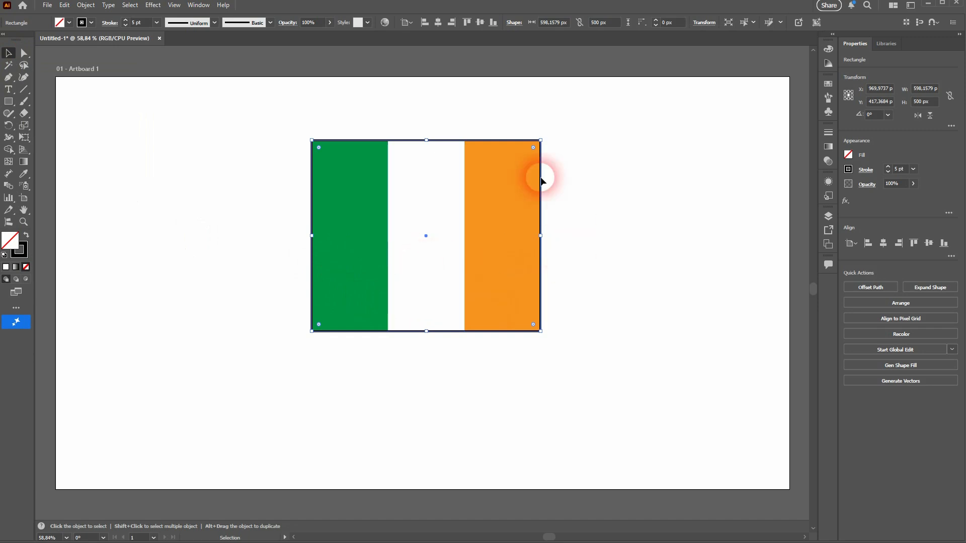
left_click(394, 394)
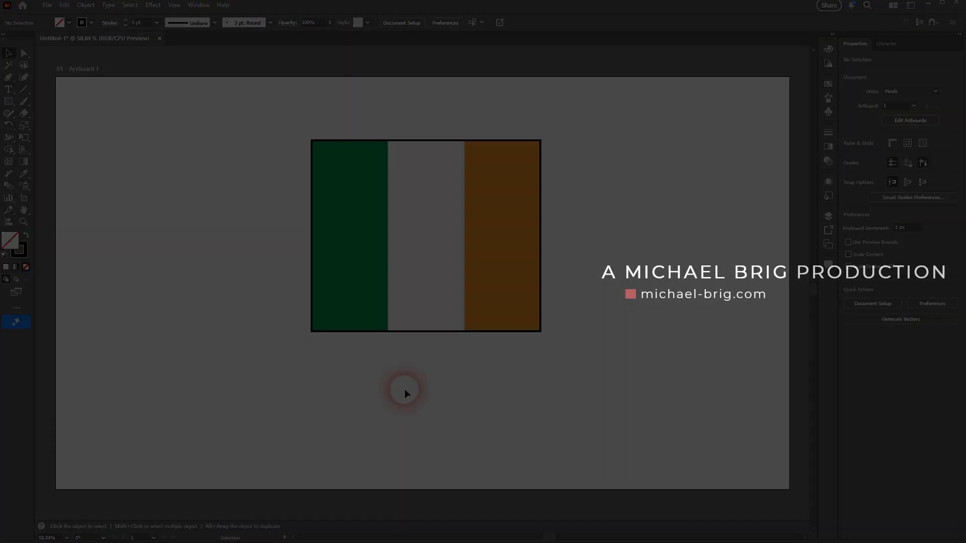